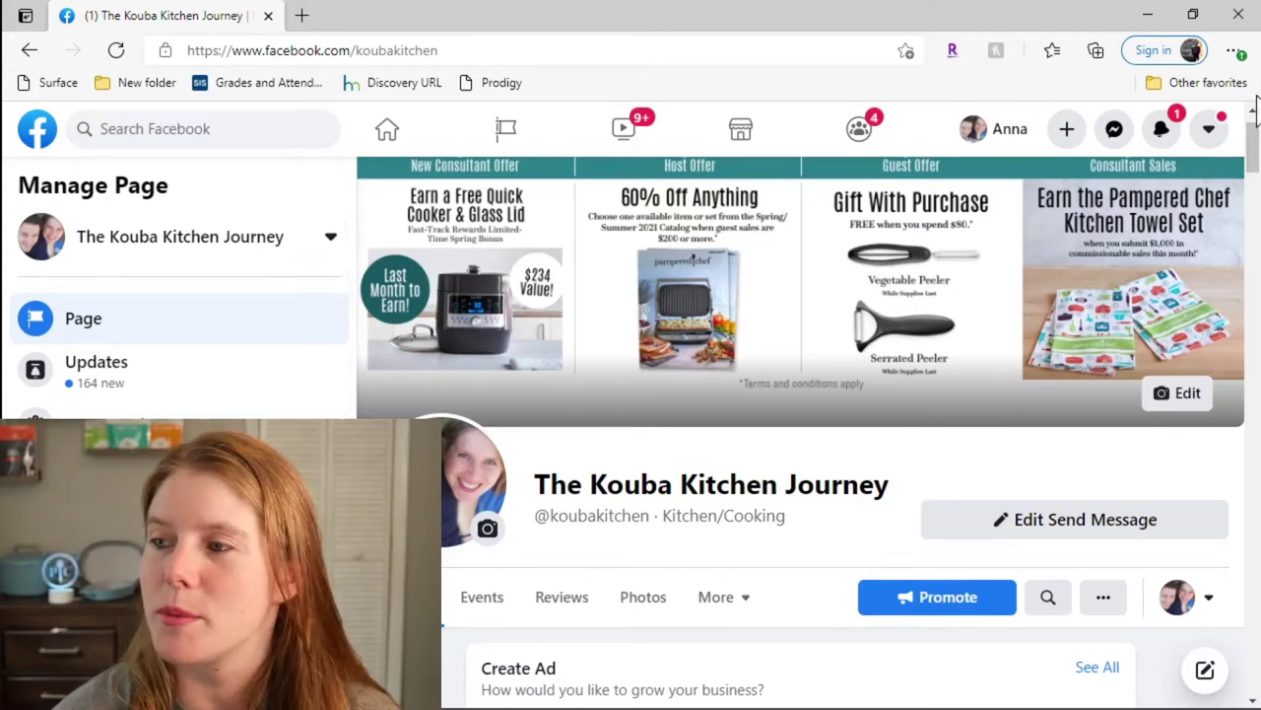
Step: Start creating a new group linked to The Kouba Kitchen Journey page from its Groups section
drag(1249, 148, 1250, 178)
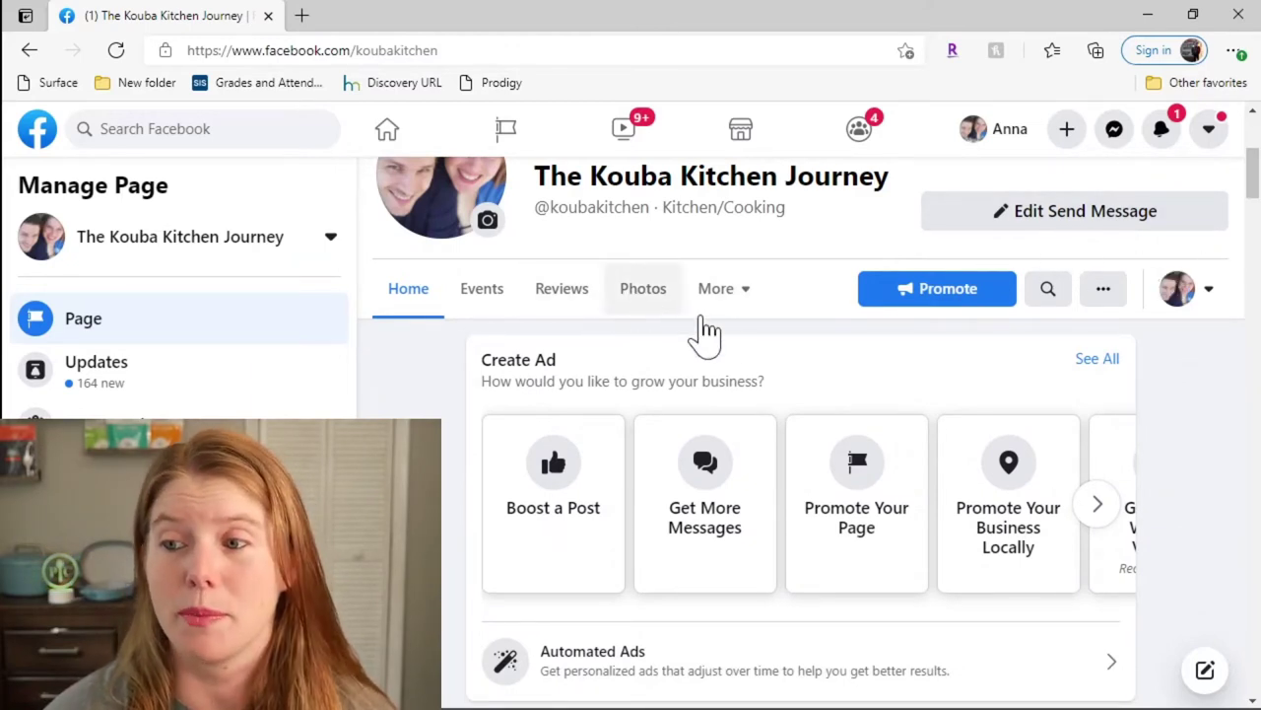
click(761, 313)
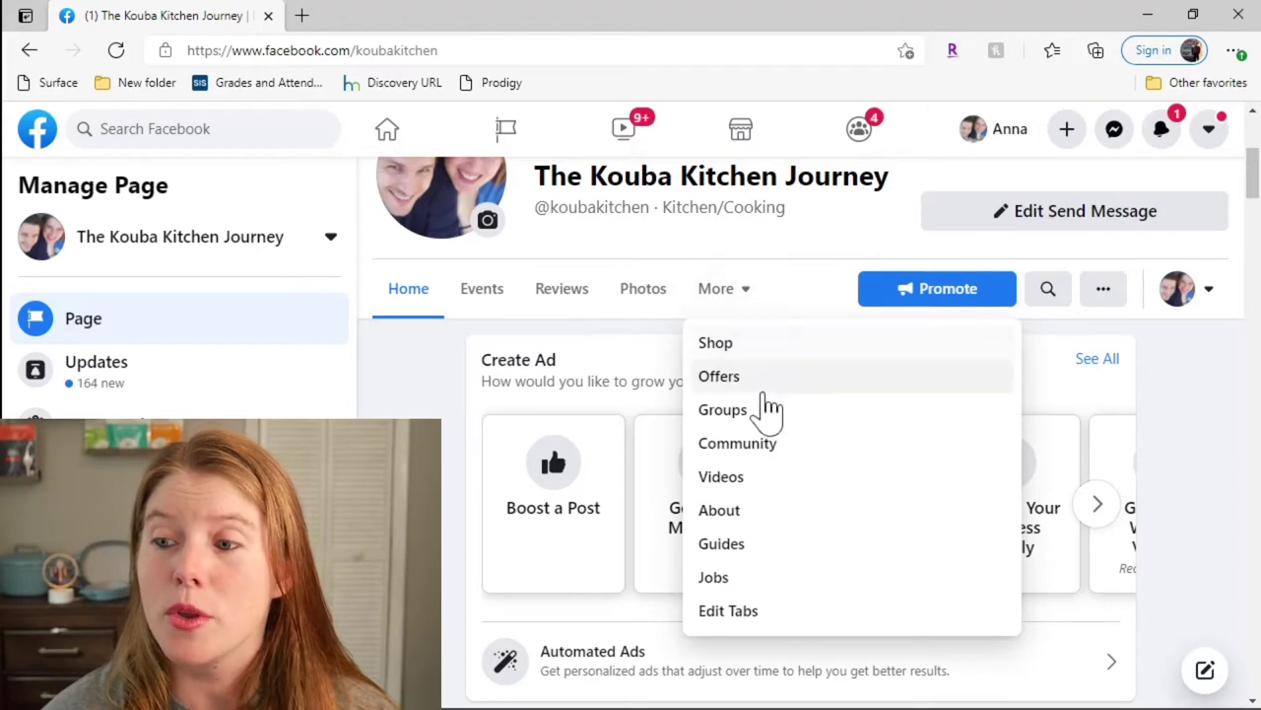
click(741, 421)
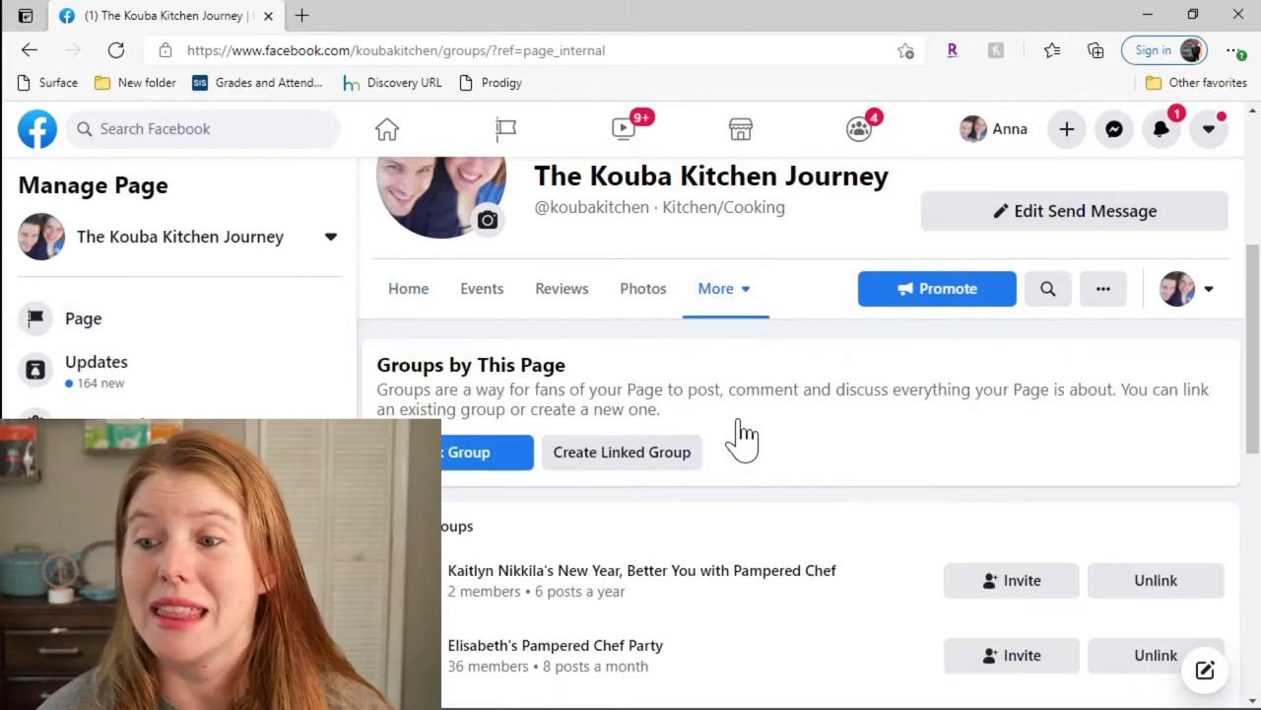
click(650, 467)
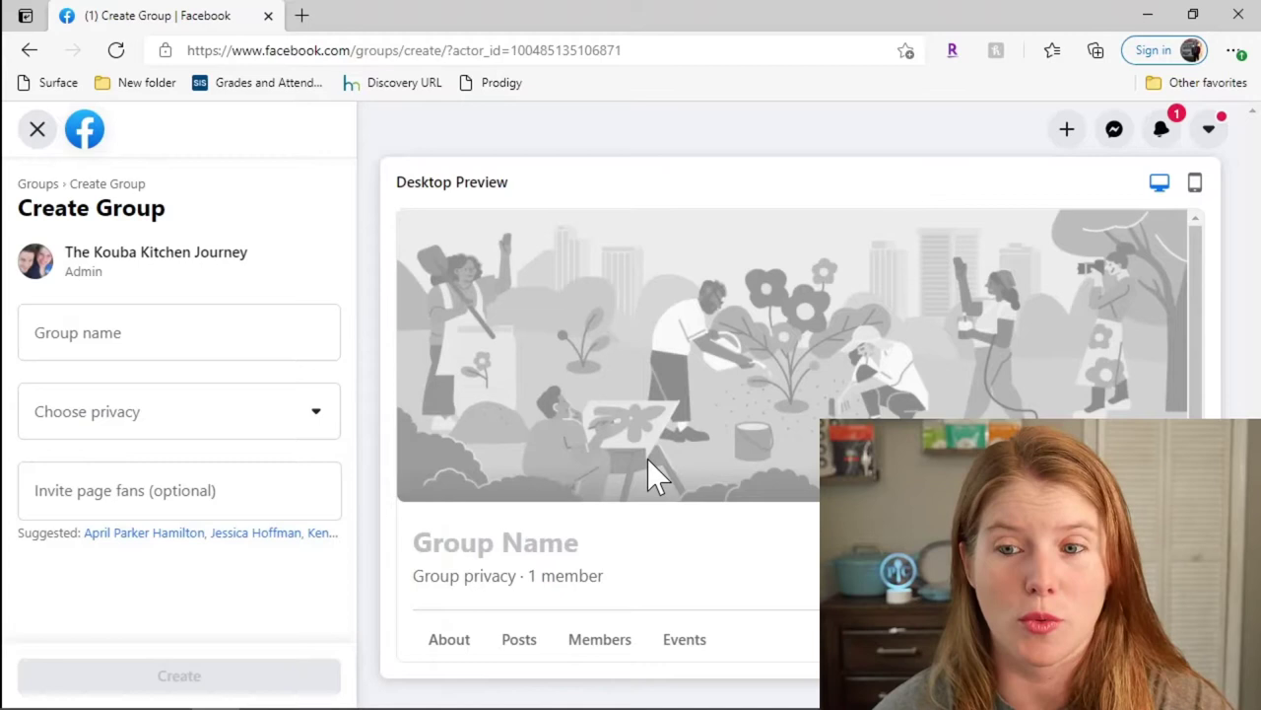
Step: Name the group 'Jared's Pampered Chef Party' and set its privacy to Private
click(197, 333)
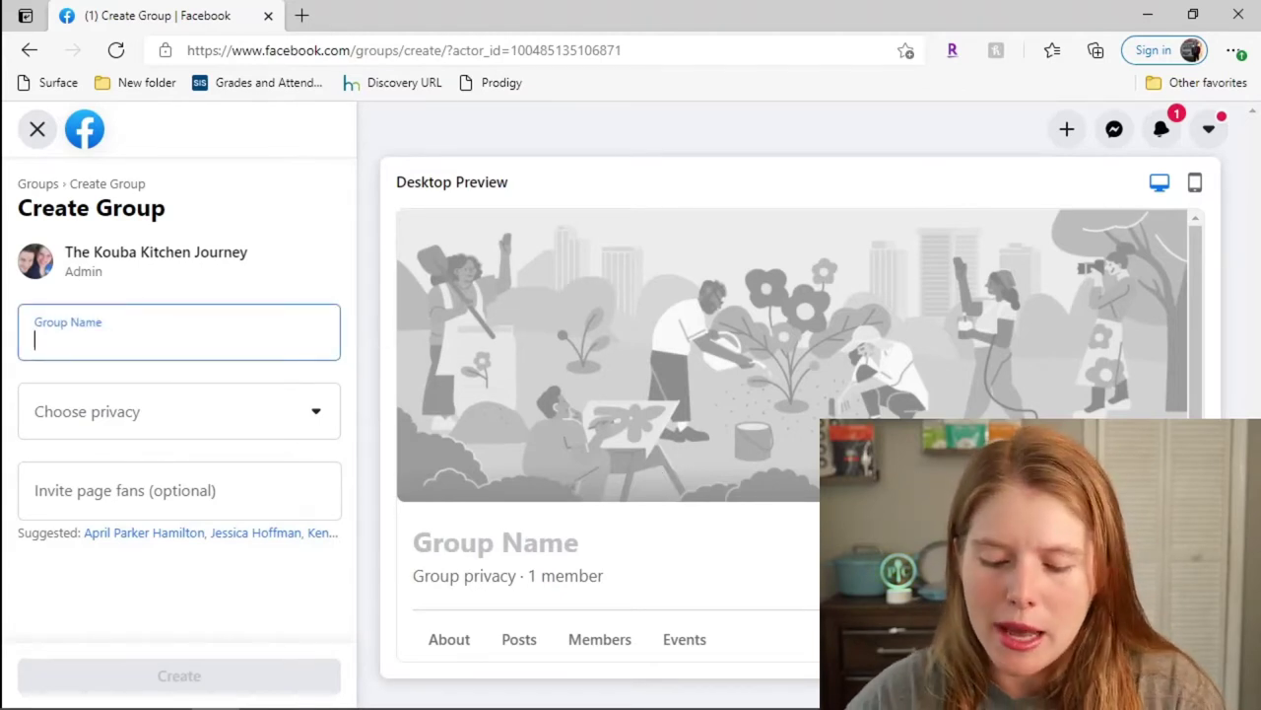
text(Jare)
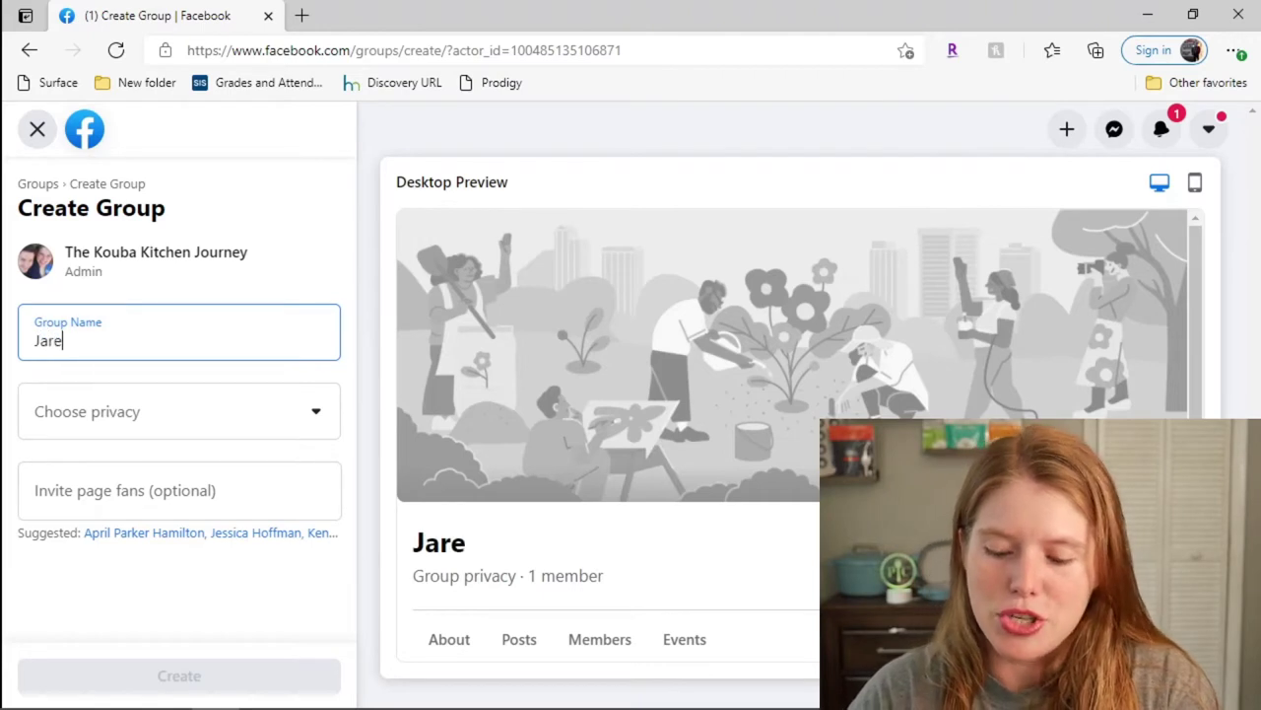
text(d's P)
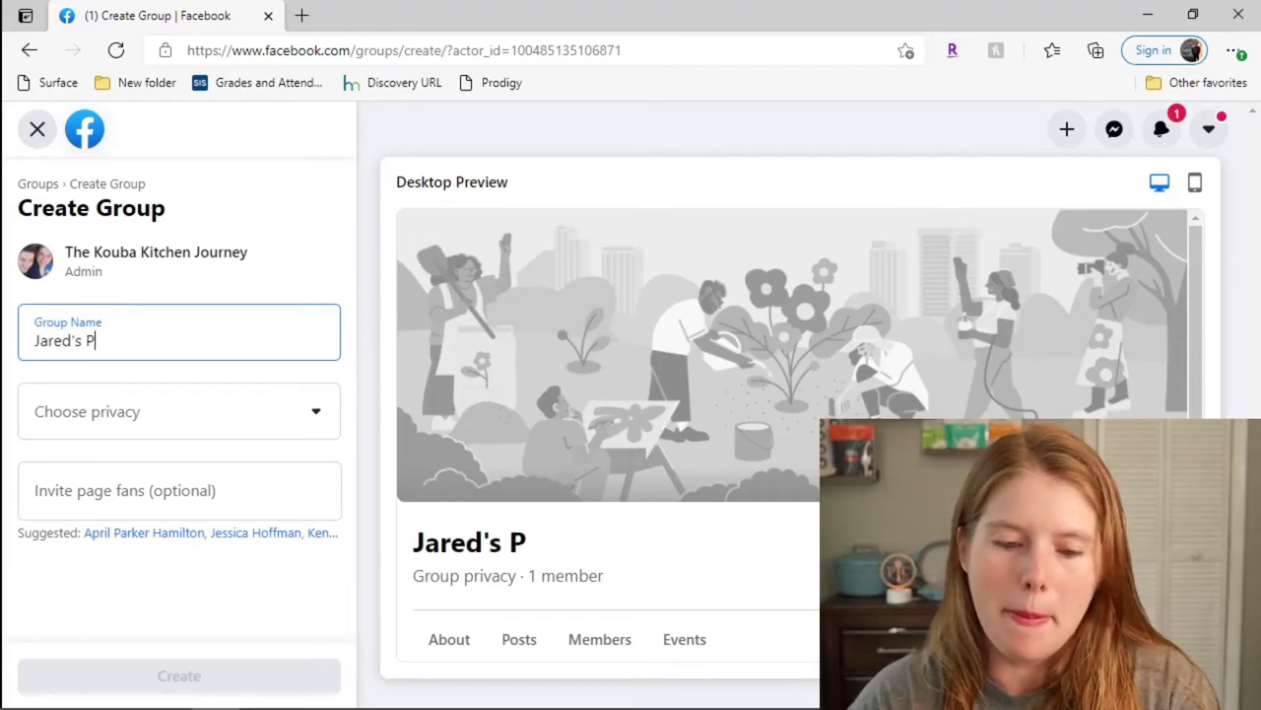
text(ampered Ch)
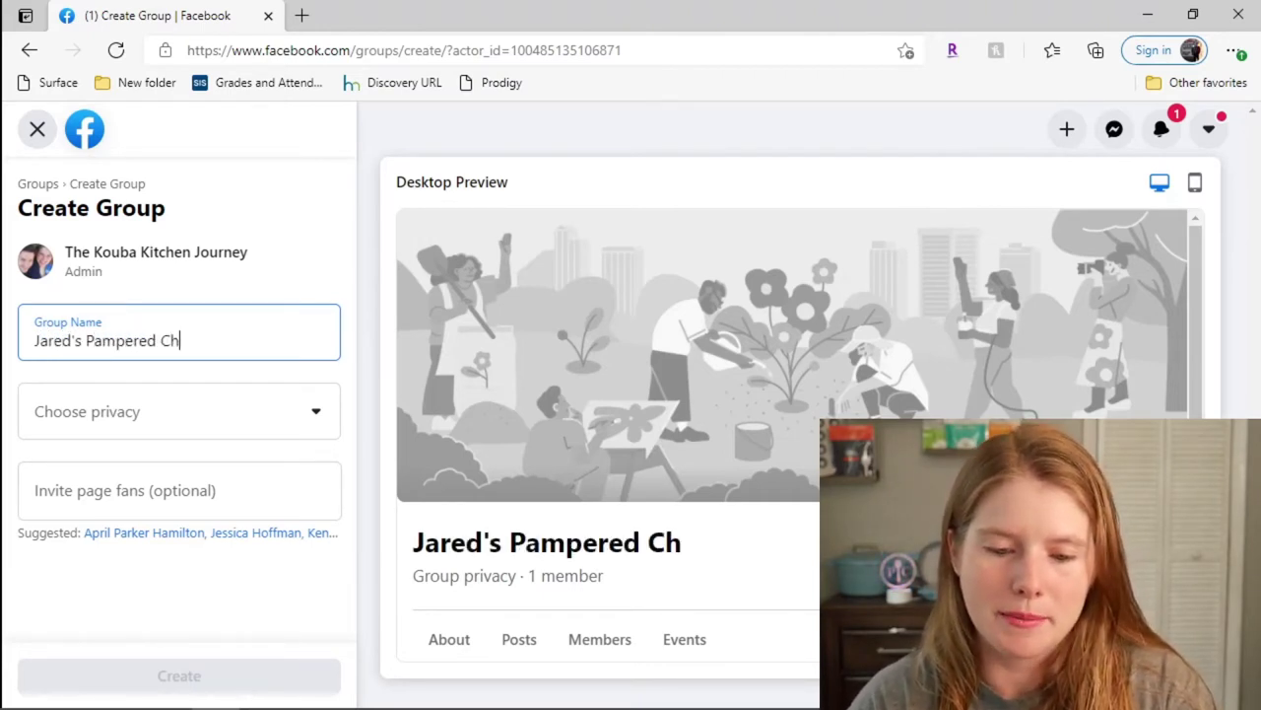
text(ef Party)
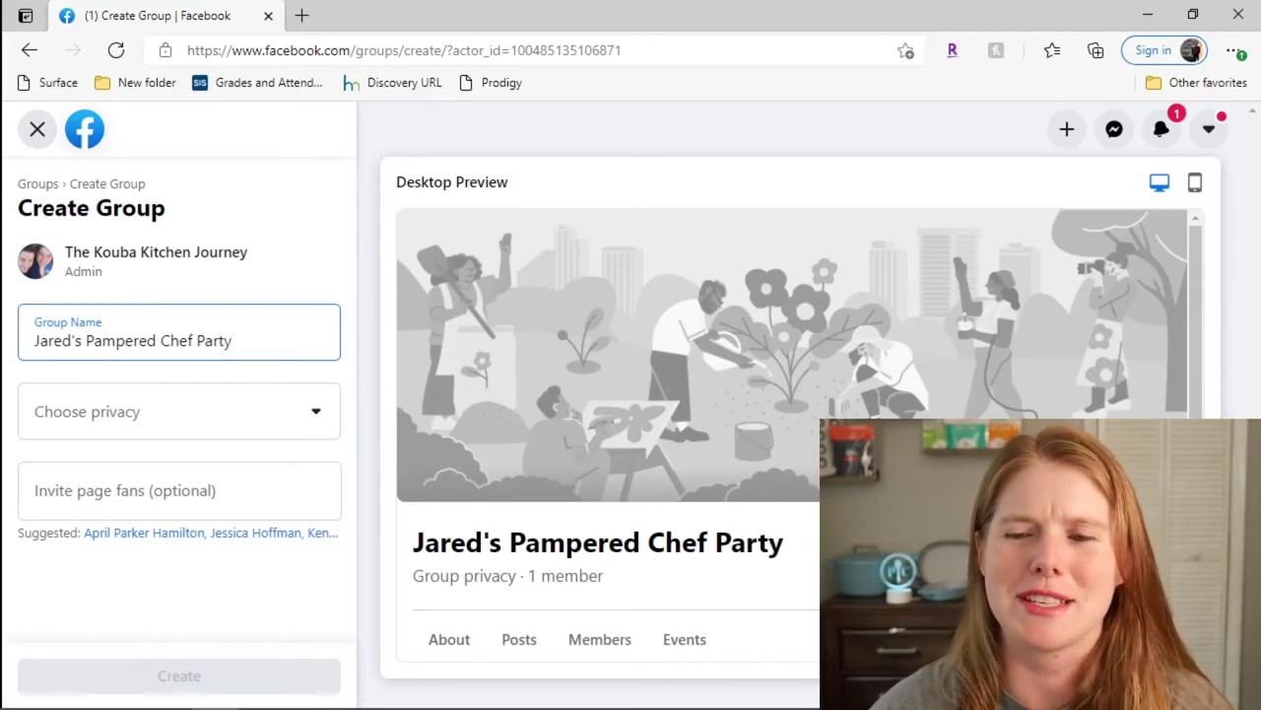
click(304, 437)
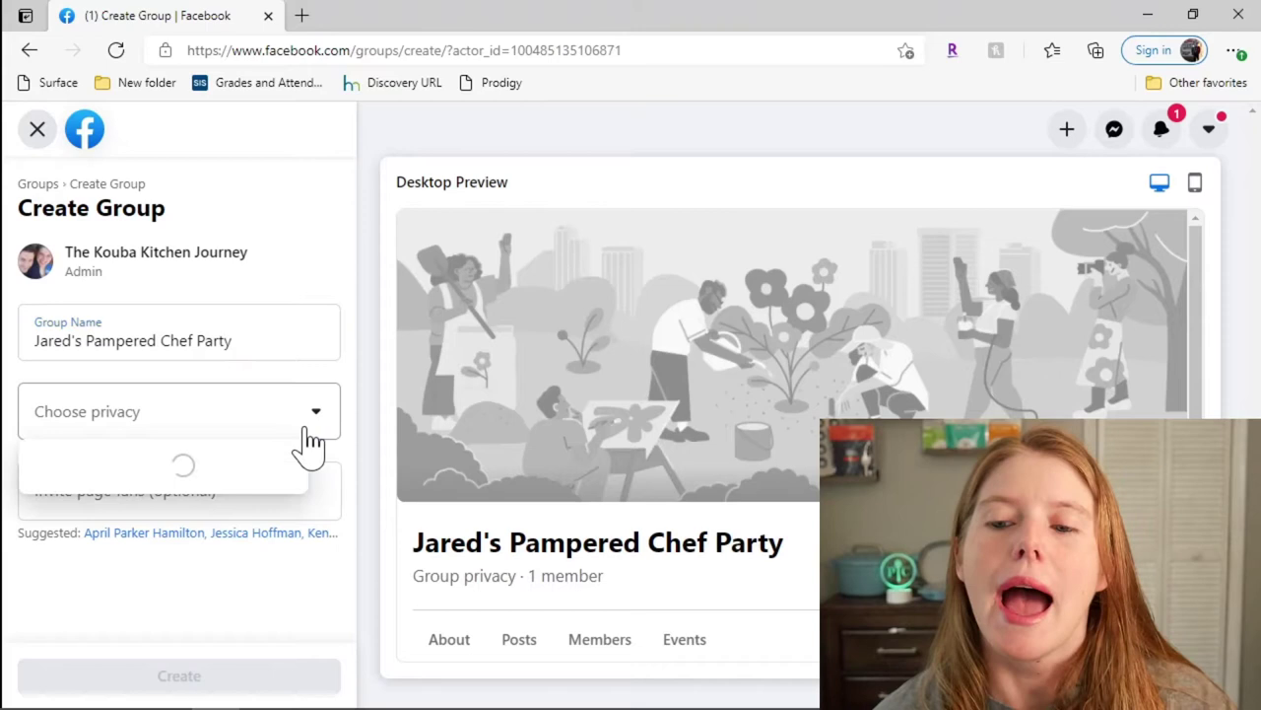
click(244, 550)
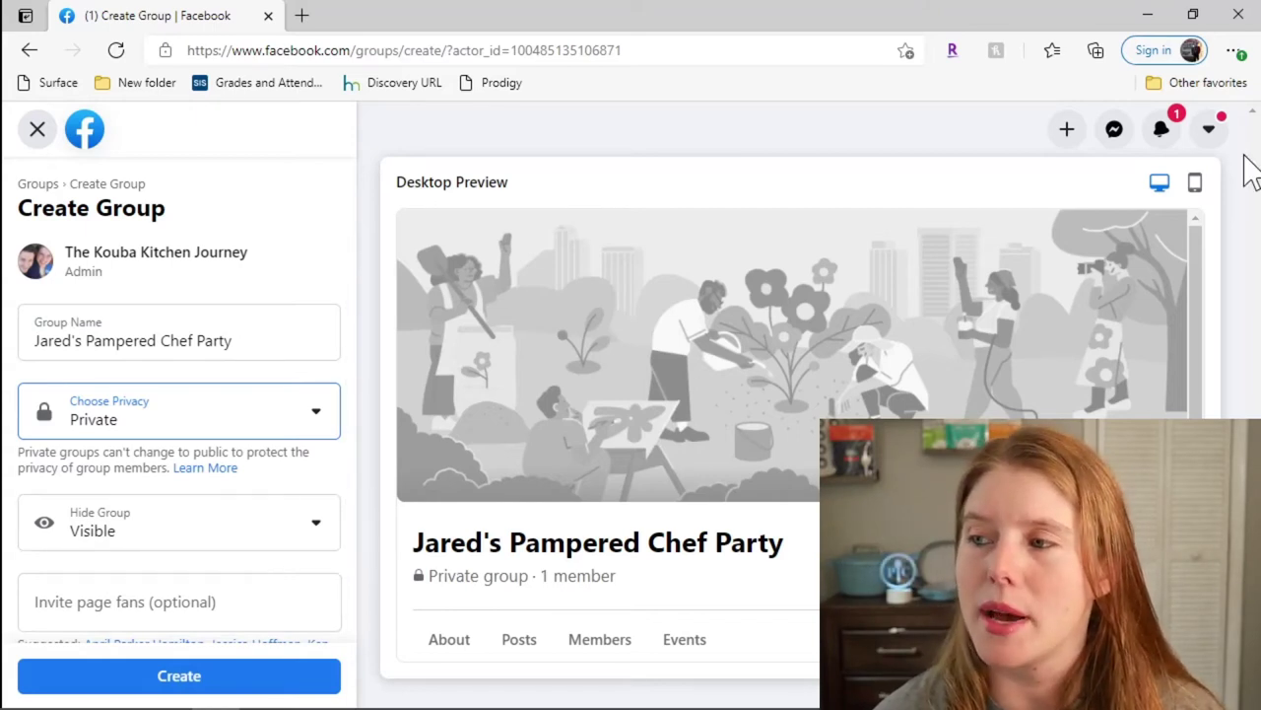
Step: Invite one page fan to the group by searching their name and picking the suggestion
mouse_move(1035, 705)
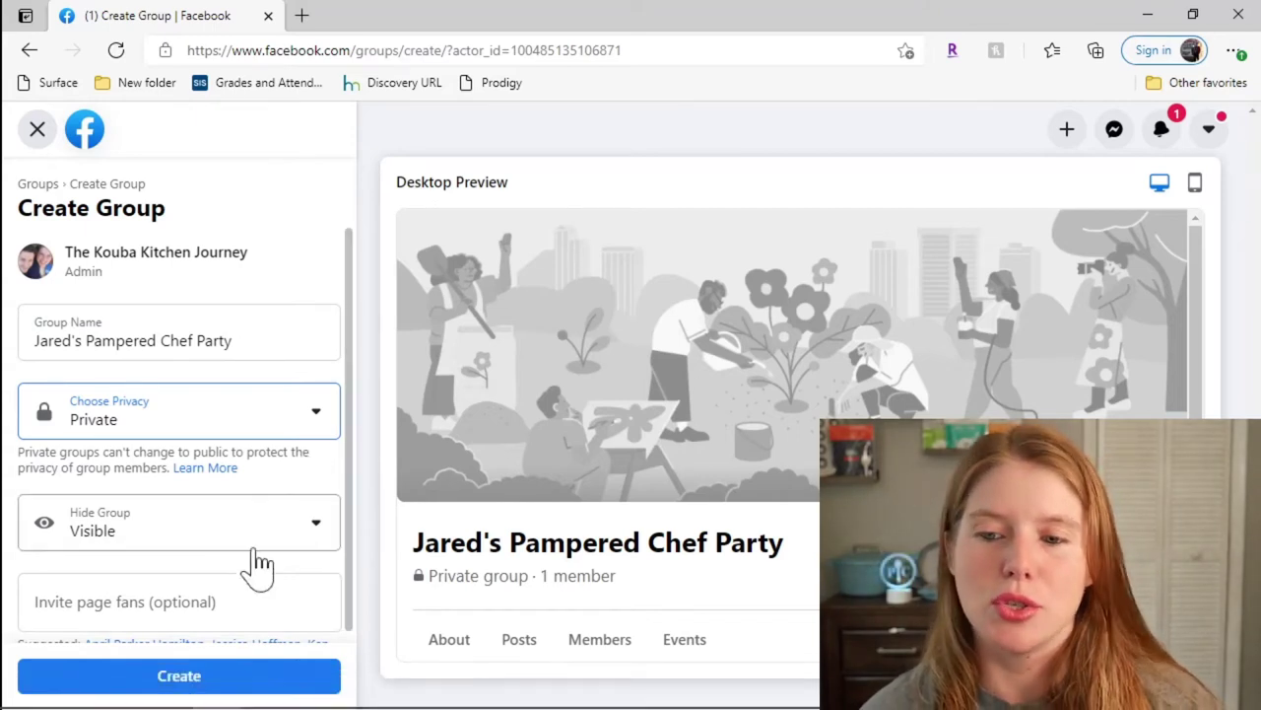
click(119, 605)
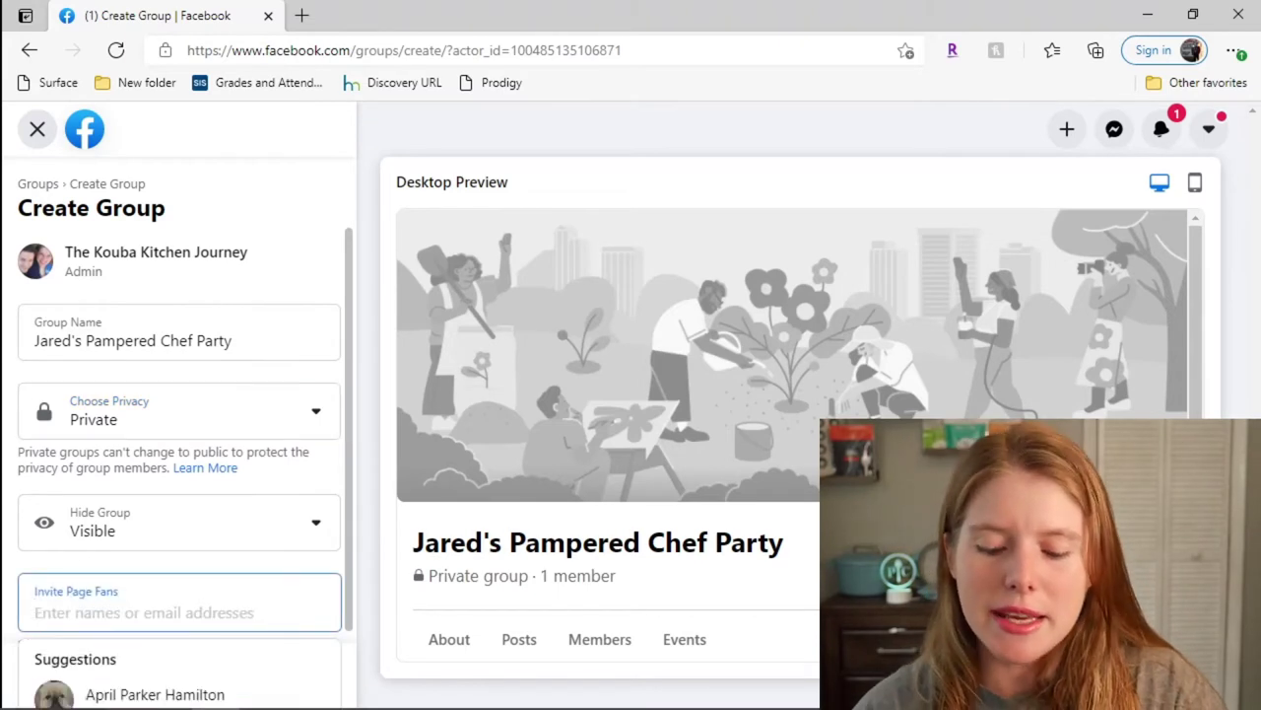
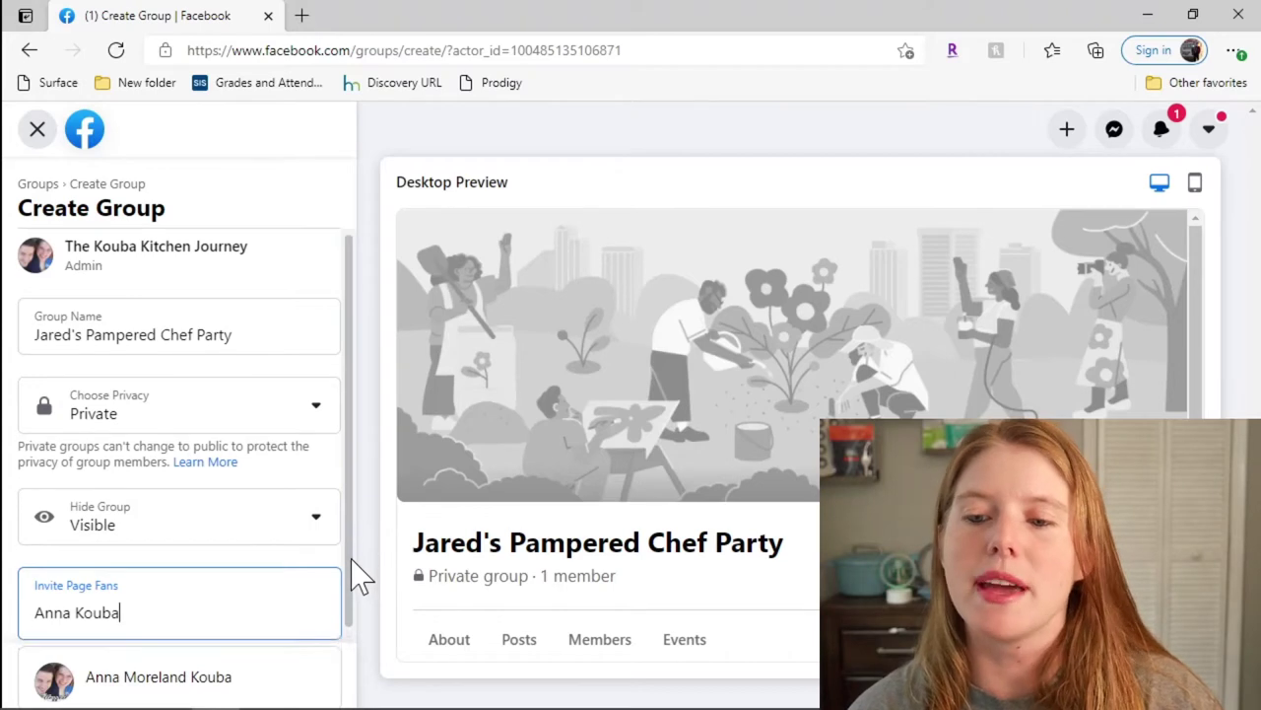
click(232, 660)
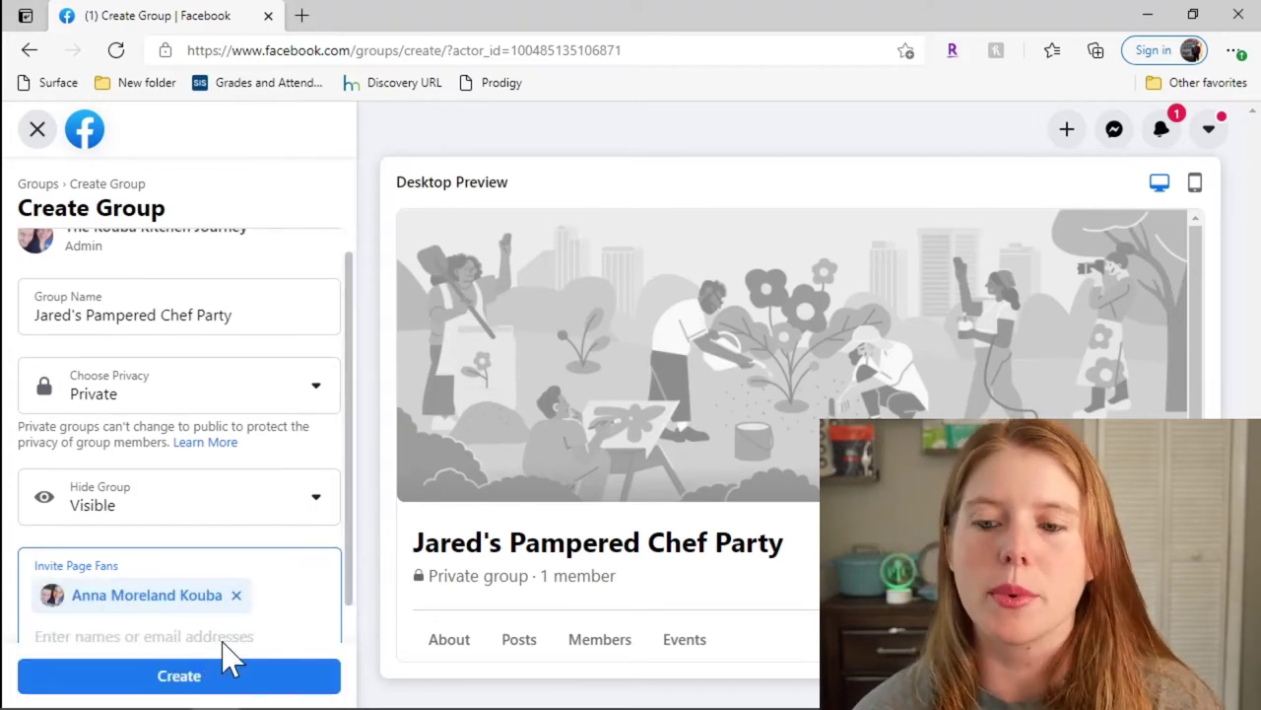
Step: Create the group and save the March cover image from Downloads as its cover photo
click(211, 689)
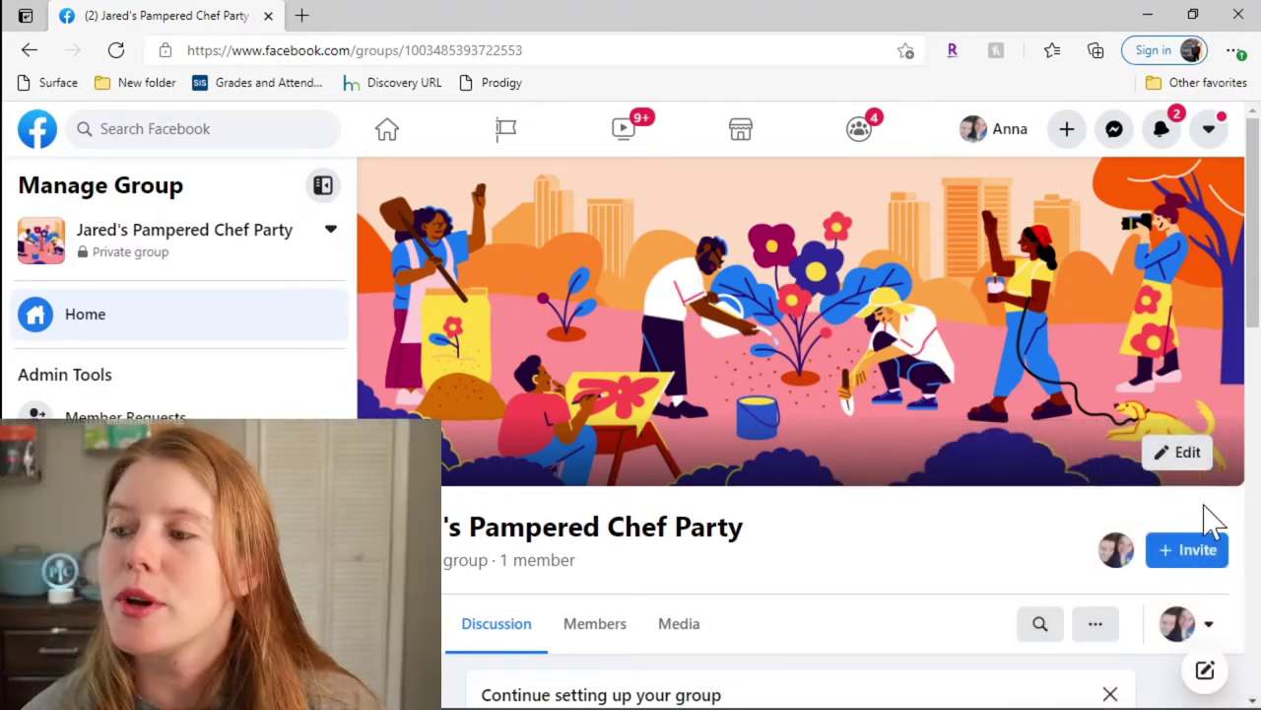
click(1212, 461)
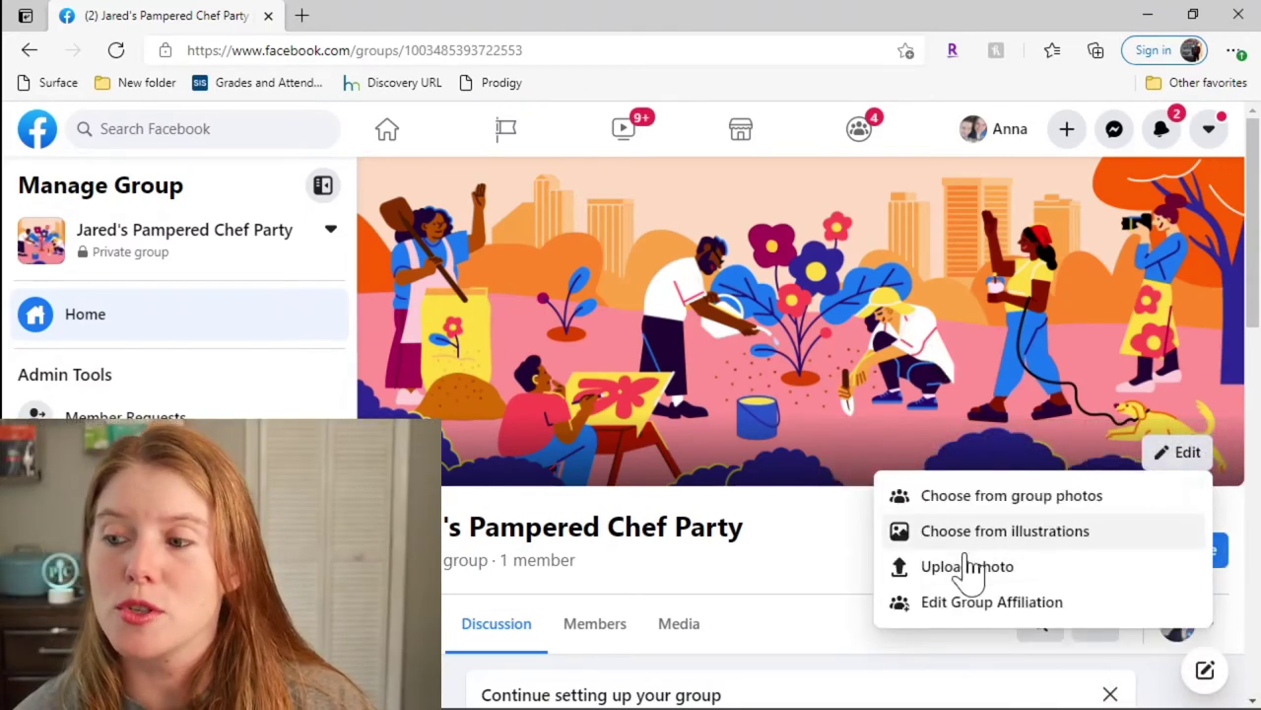
click(969, 574)
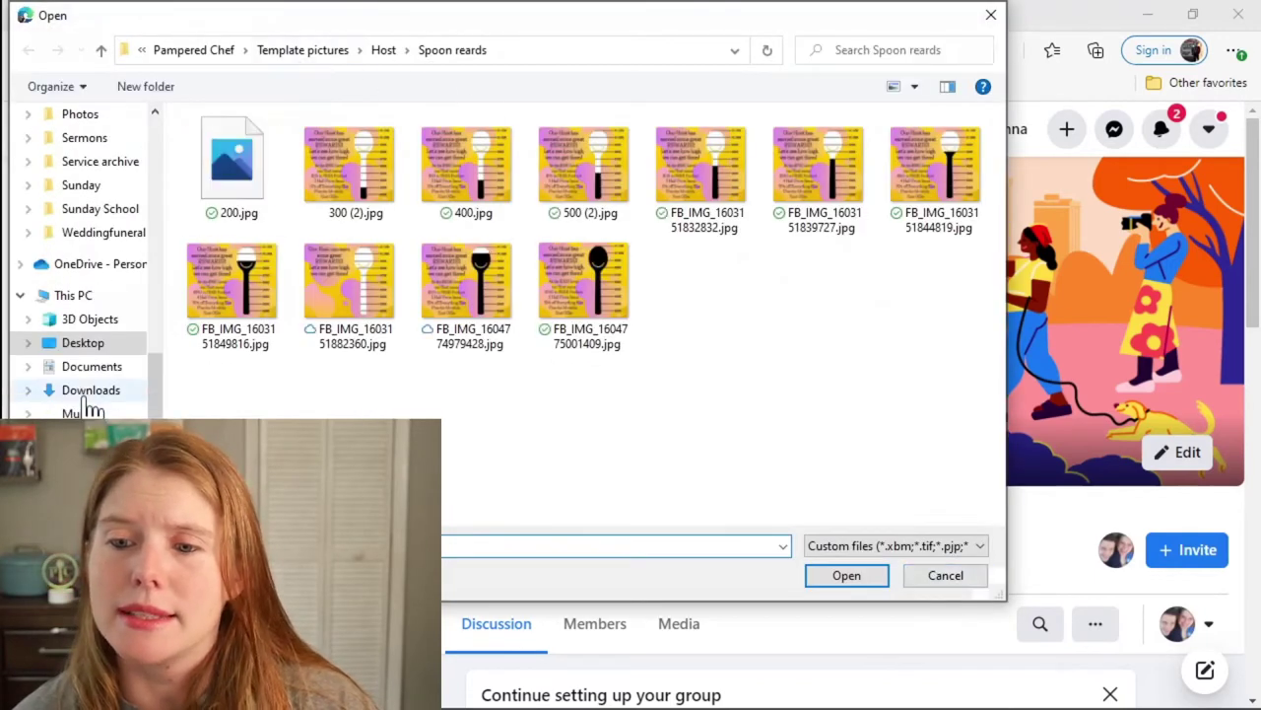
click(89, 394)
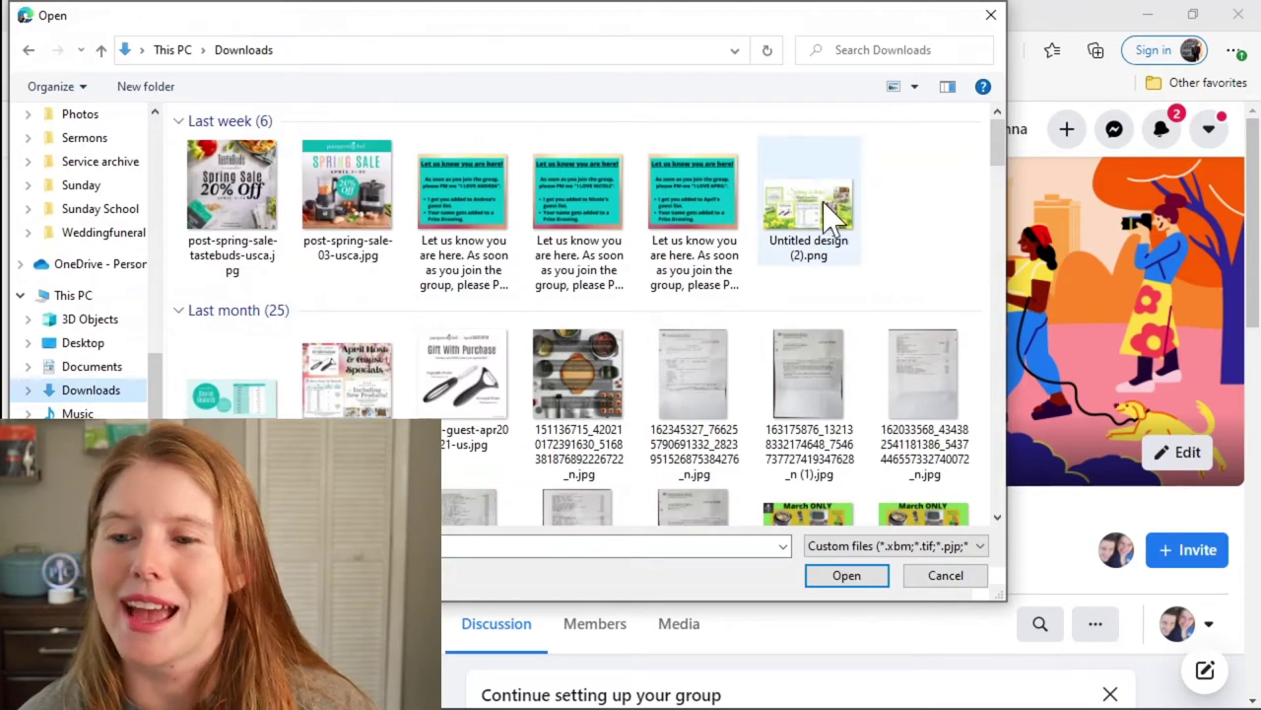
drag(993, 163, 997, 198)
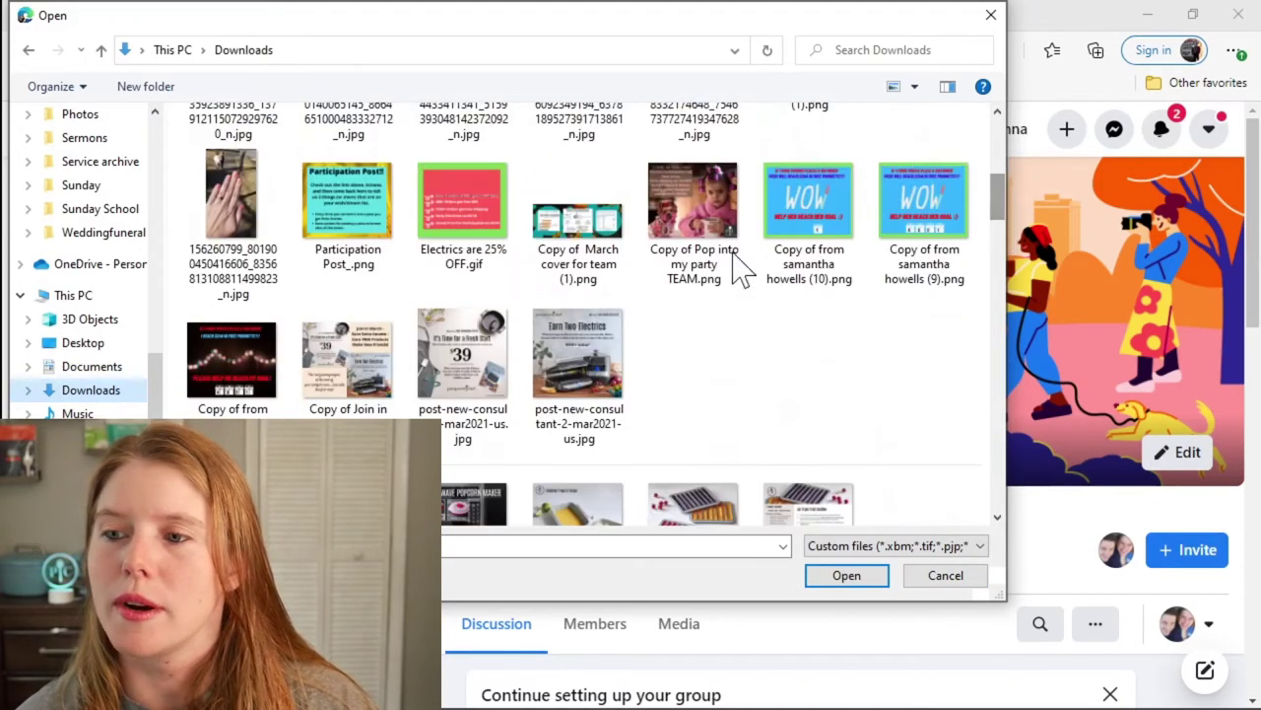
click(594, 226)
click(848, 577)
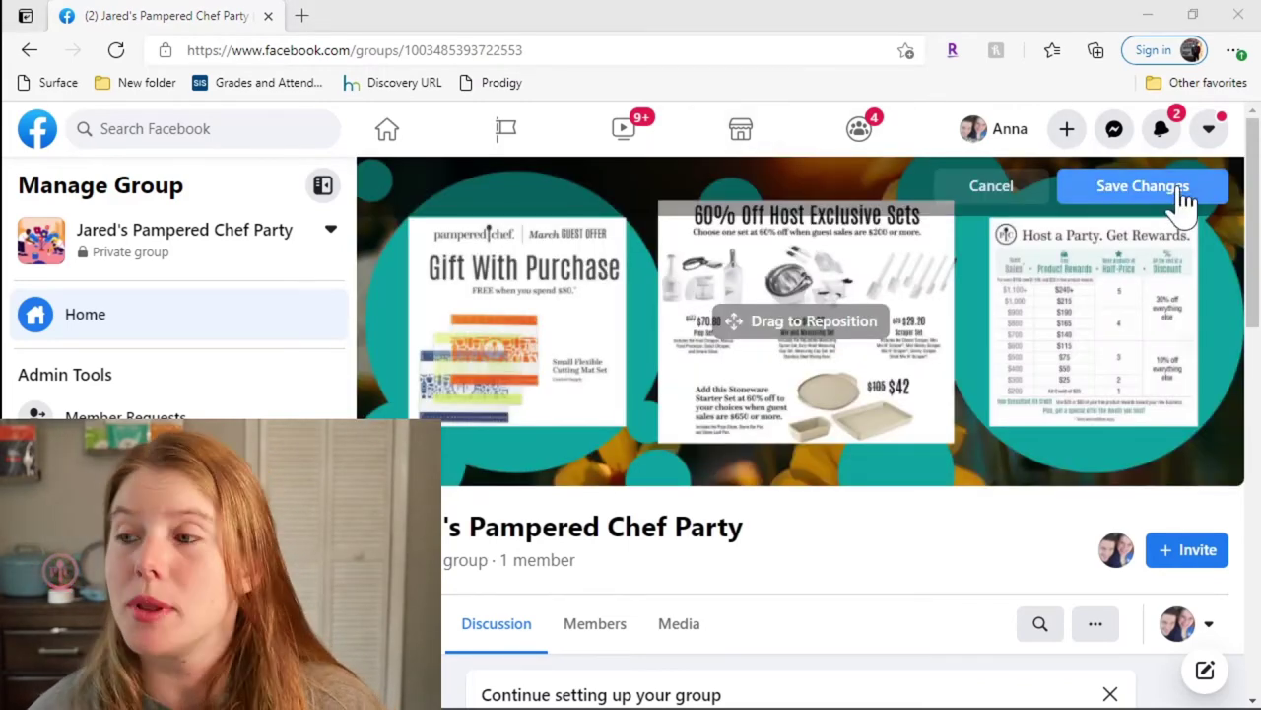
click(1182, 192)
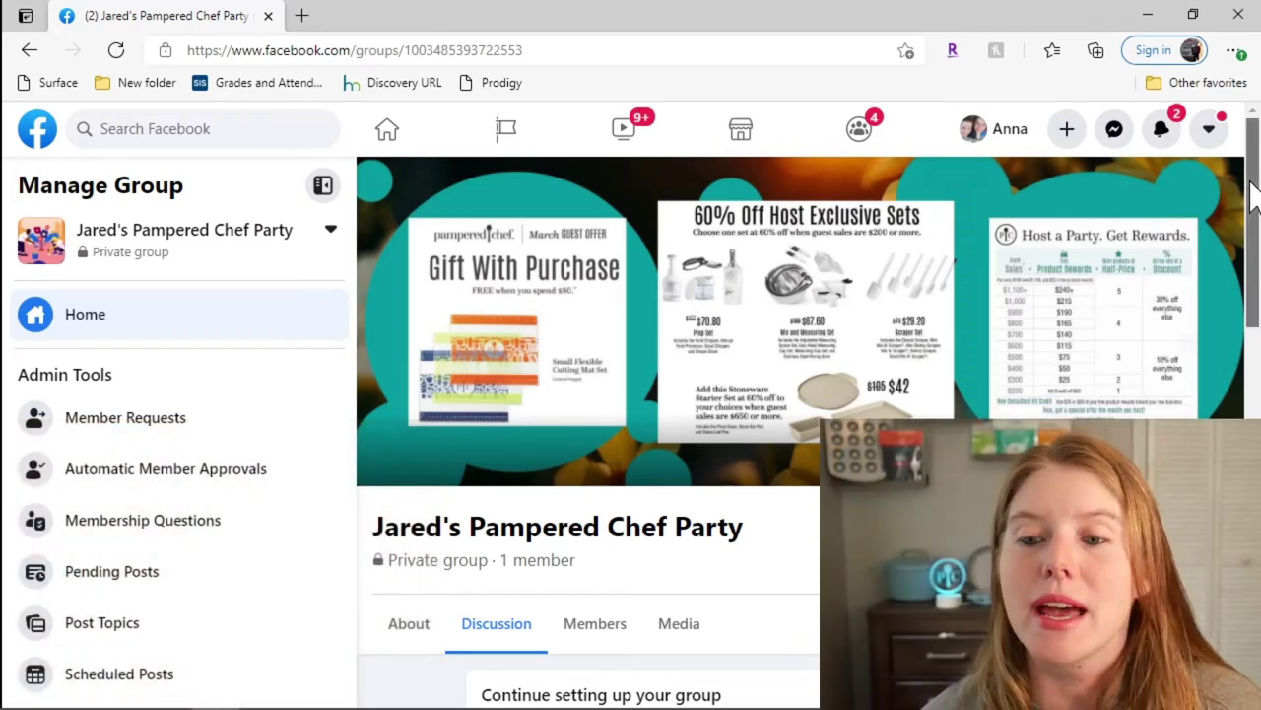
Step: Turn on automatic approval for future members who are friends with existing group members
scroll(599, 501, down, 1)
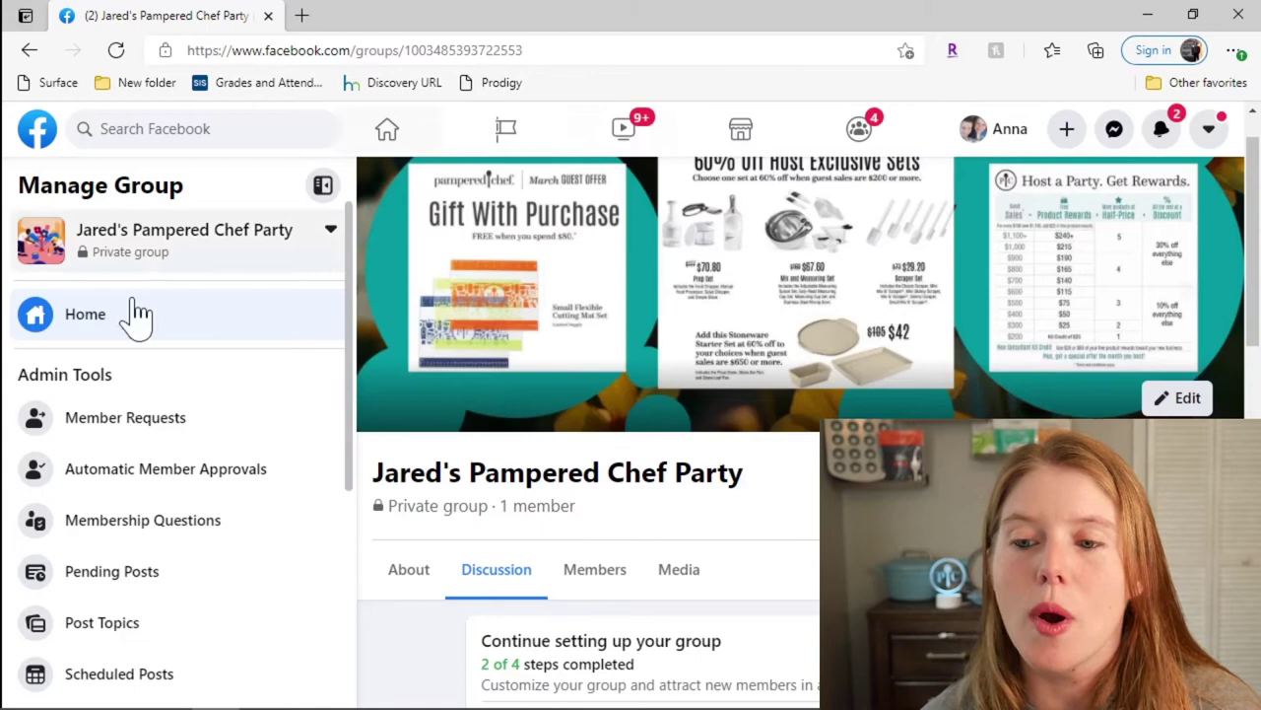
click(161, 471)
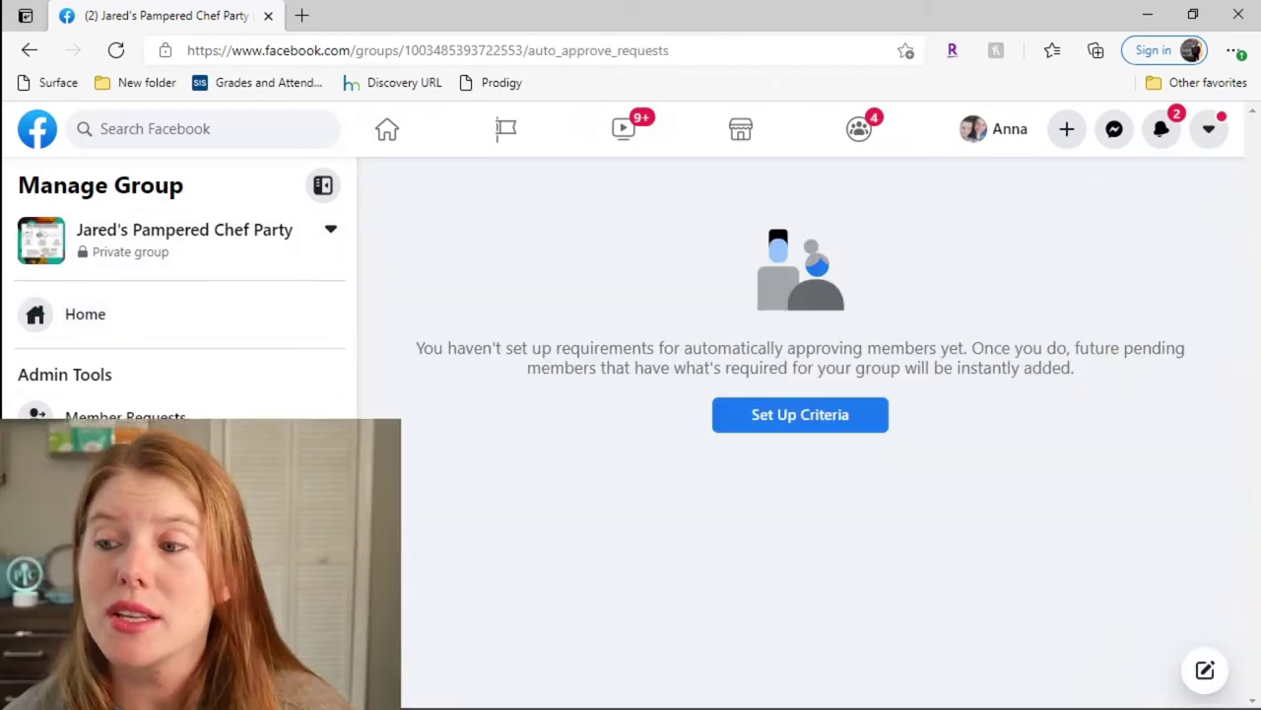
click(865, 418)
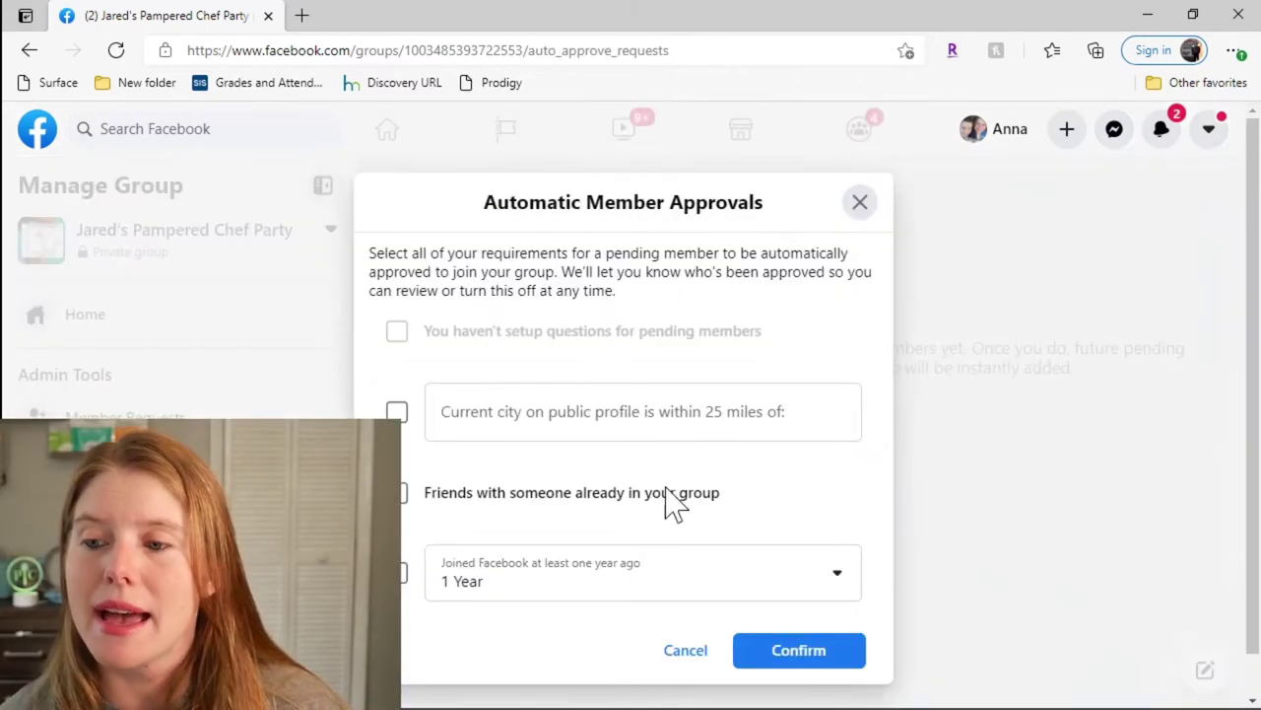
click(402, 492)
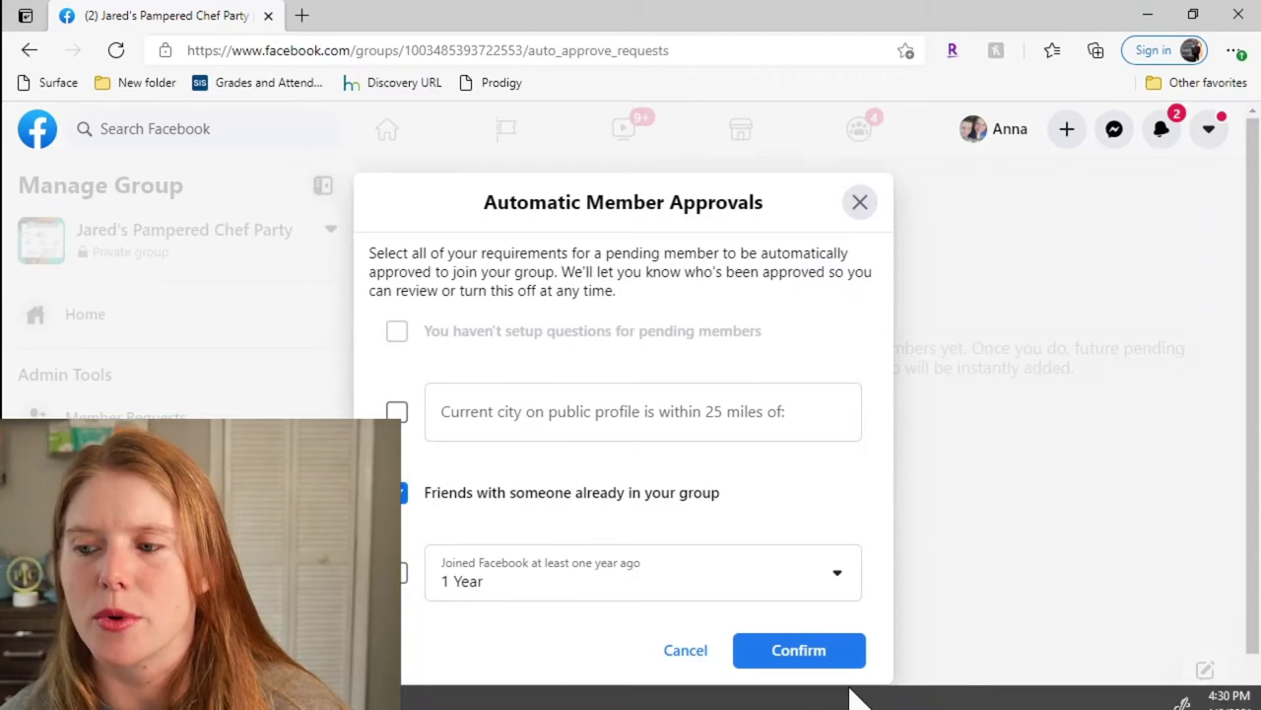
click(802, 651)
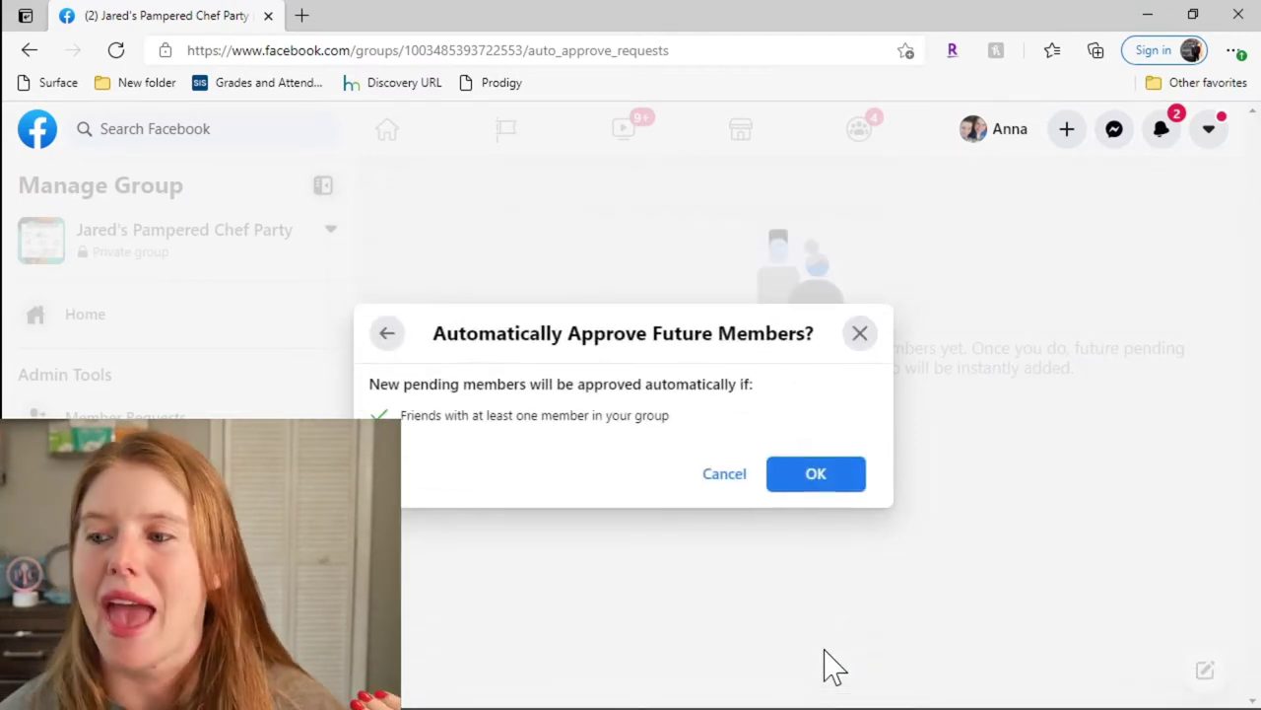
click(836, 480)
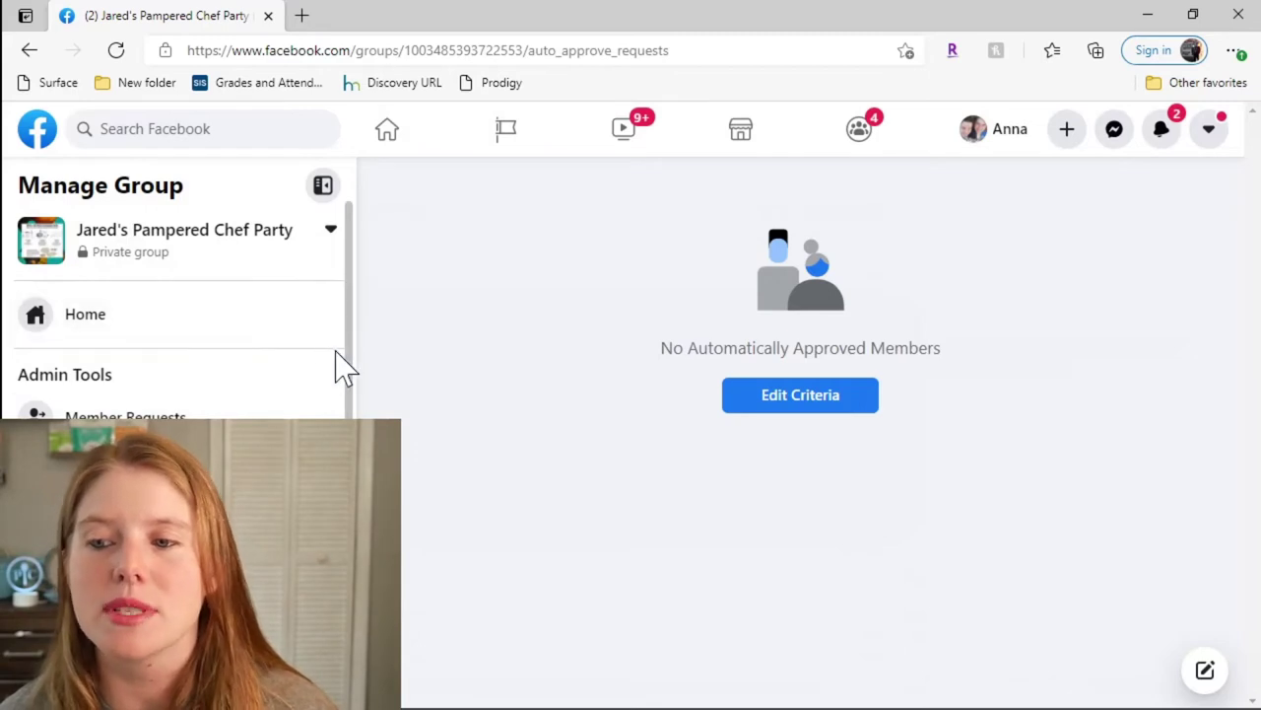
scroll(340, 367, down, 10)
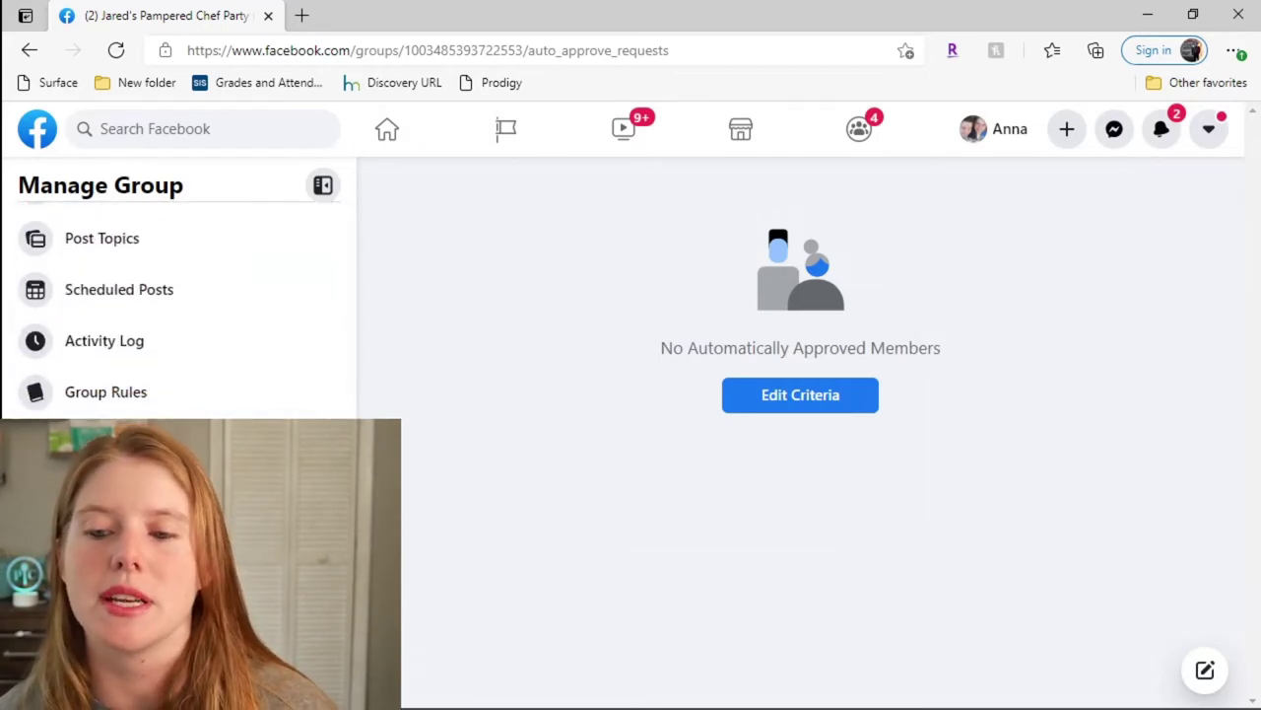
Step: In group settings, enter a description starting 'Have some fun with us' and save it
click(99, 597)
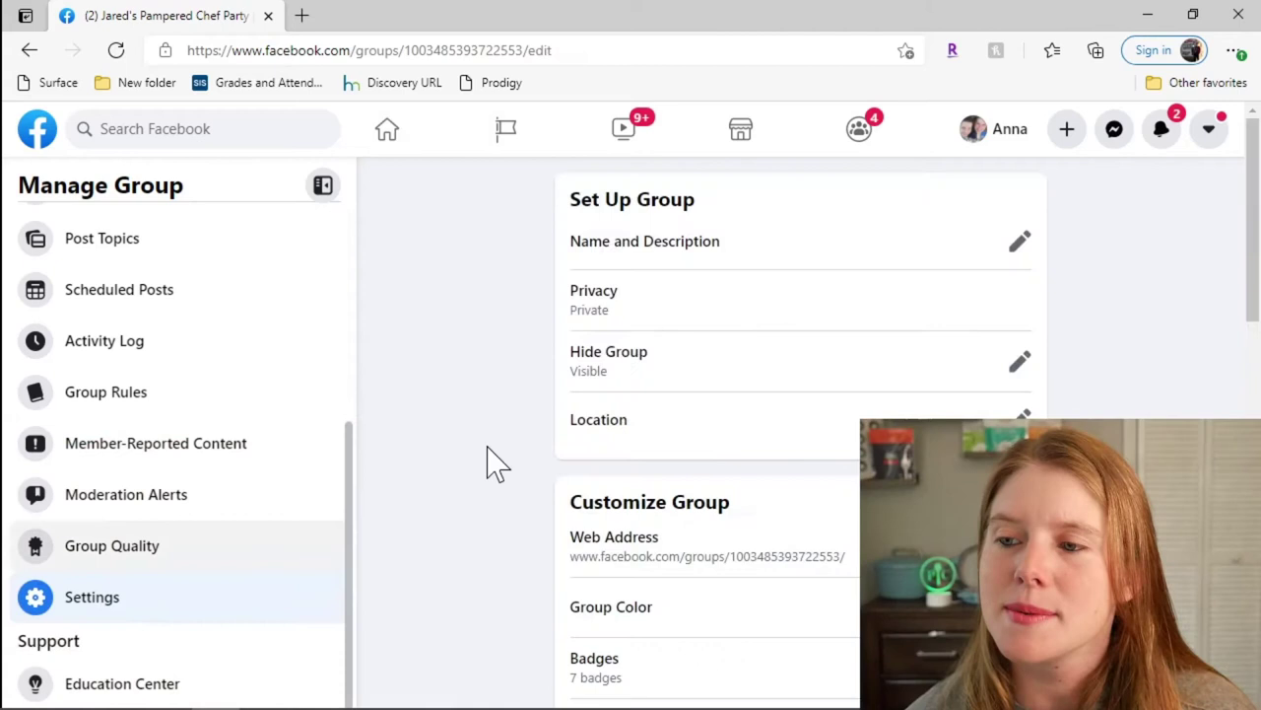
click(1020, 241)
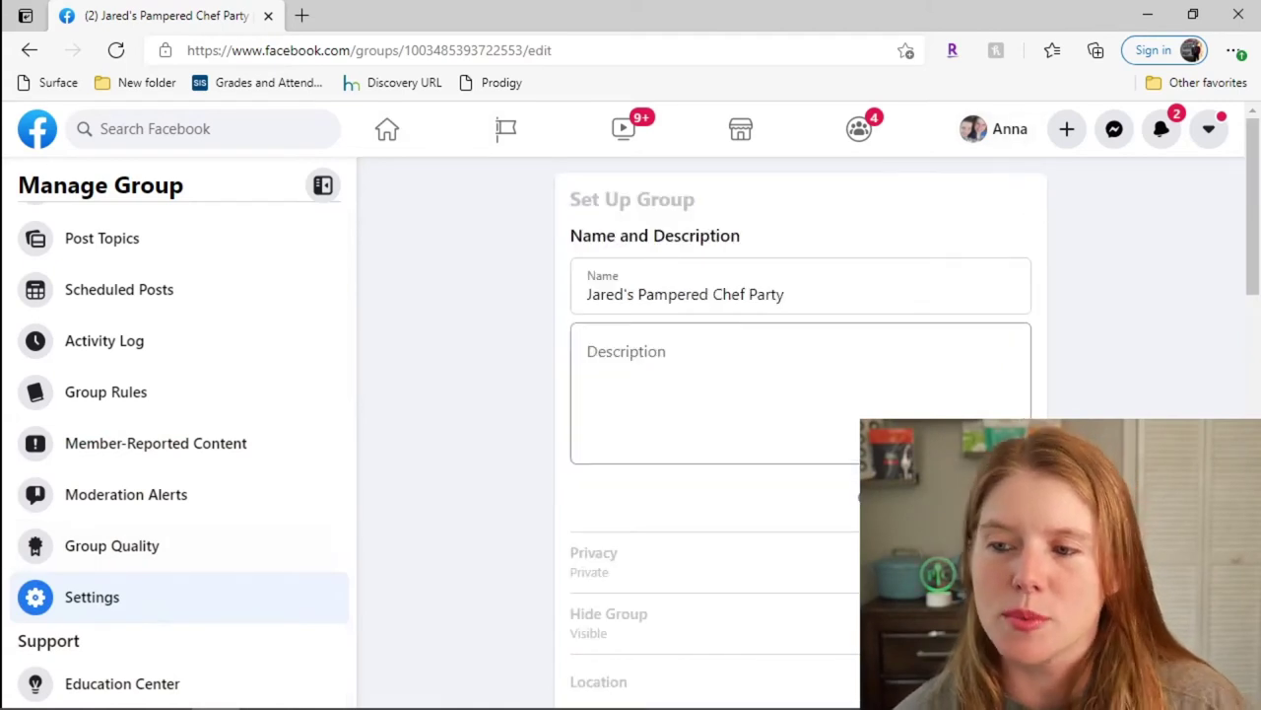
click(590, 360)
text(Ha)
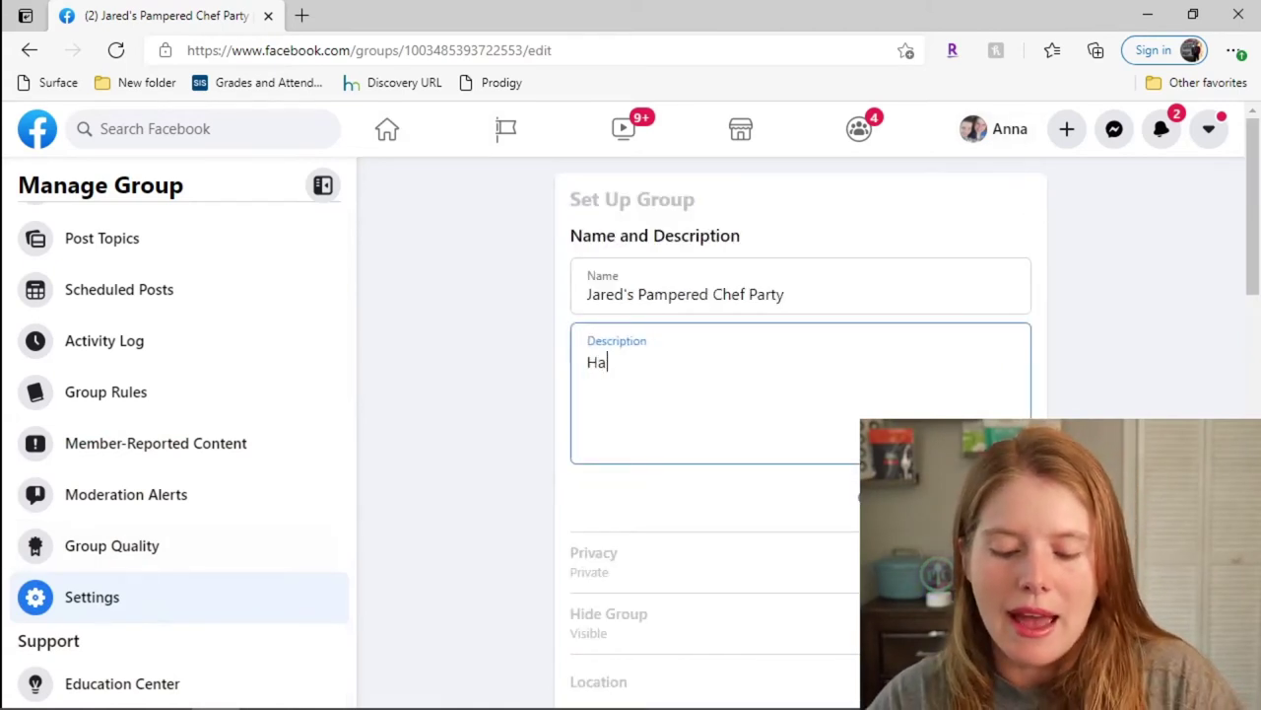
text(vesome)
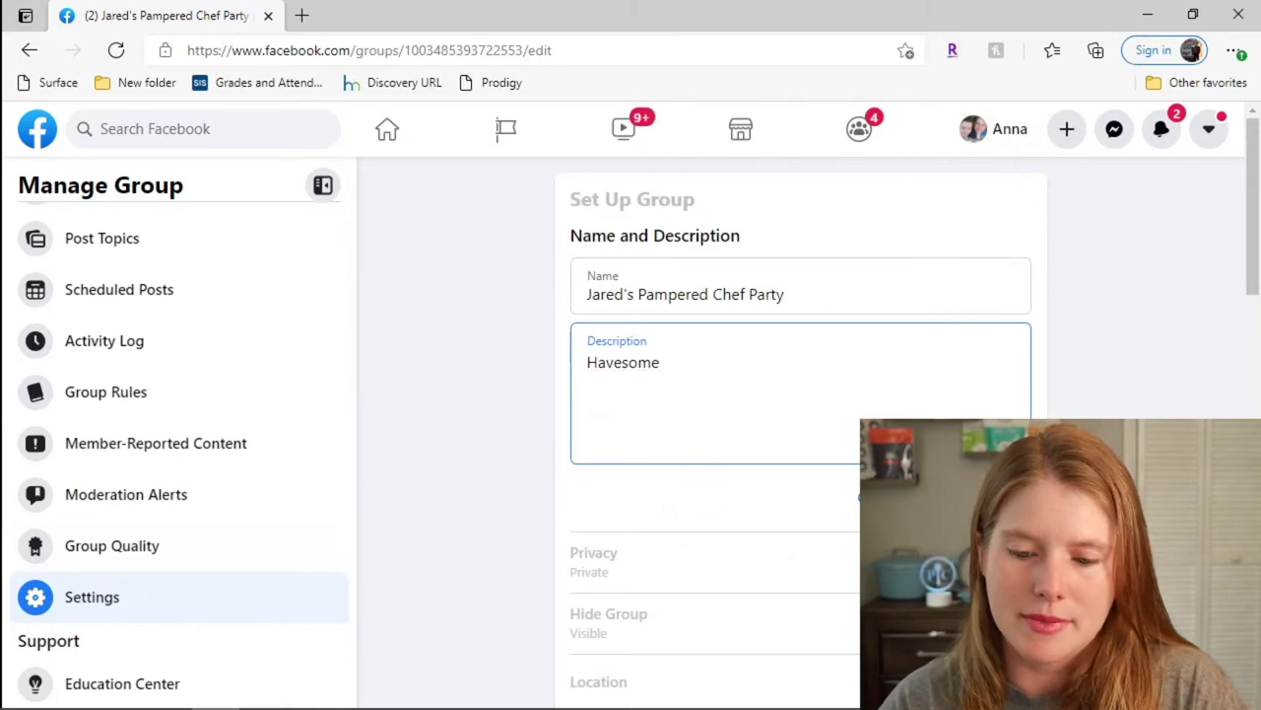
key(BackSpace)
key(BackSpace)
key(BackSpace)
key(BackSpace)
text(some)
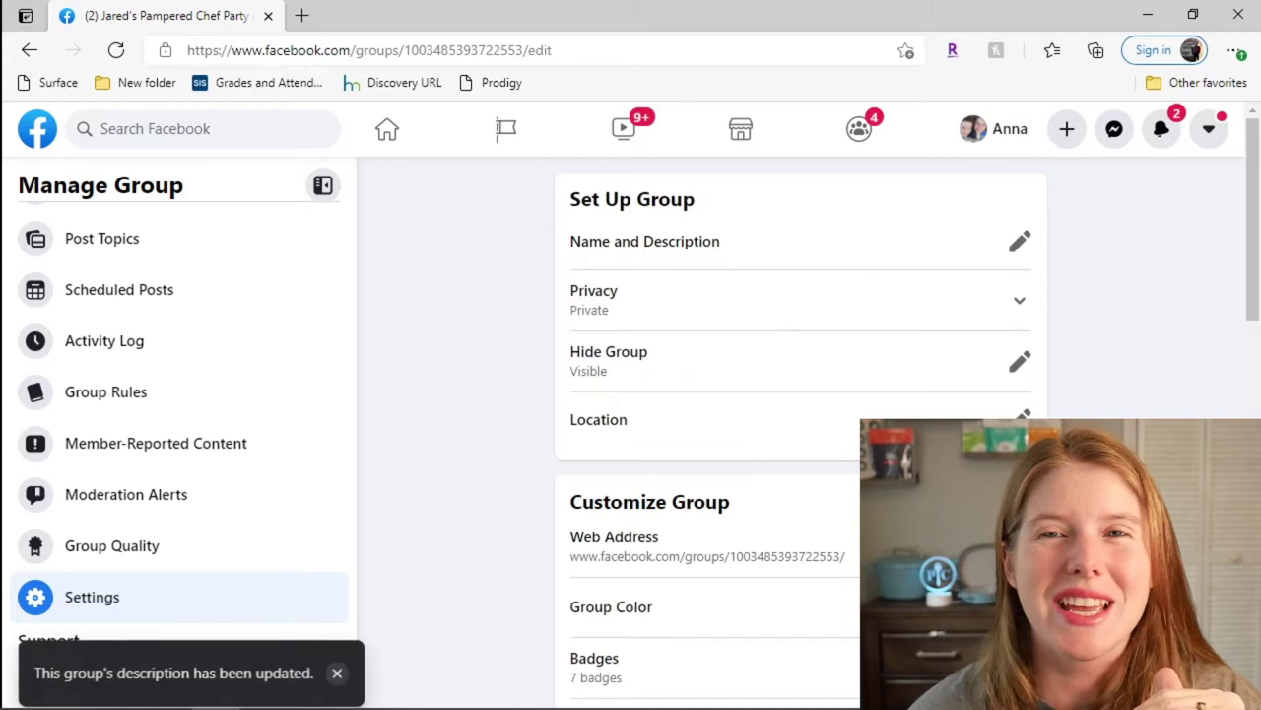
Step: Replace the group's numeric web address with a custom alias based on the host's name
drag(1252, 288, 1251, 394)
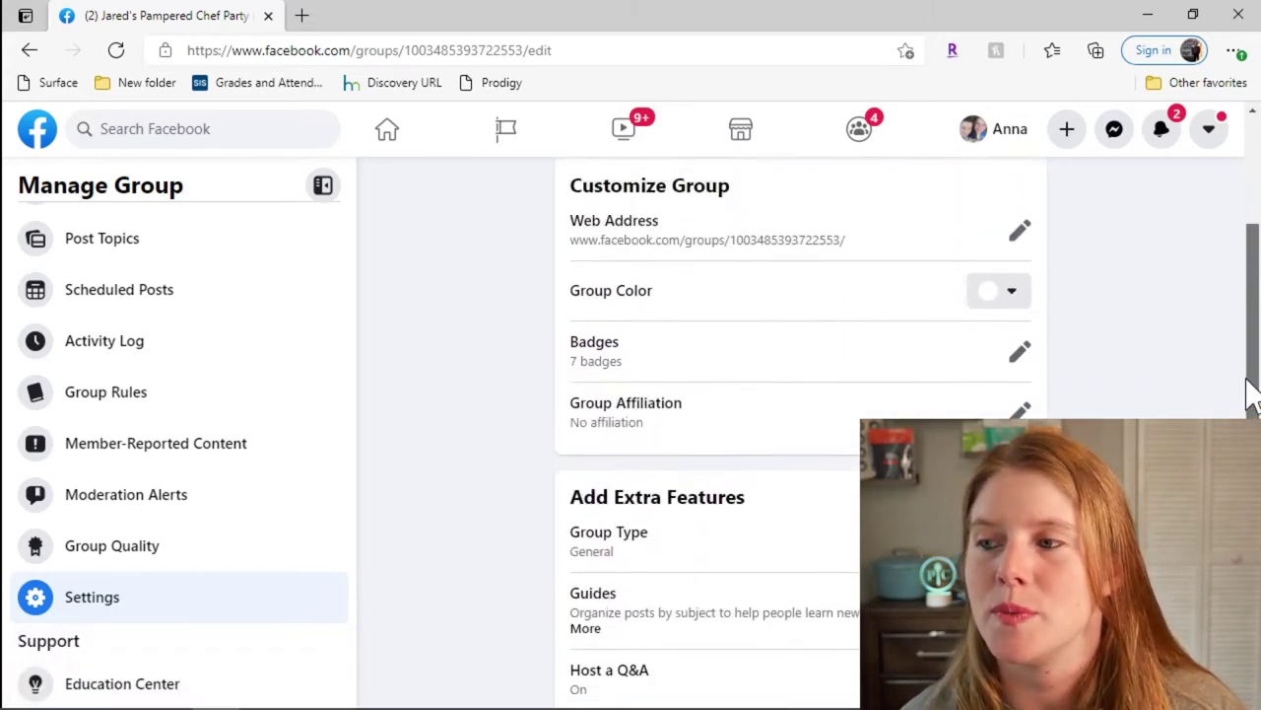
click(1020, 239)
click(690, 297)
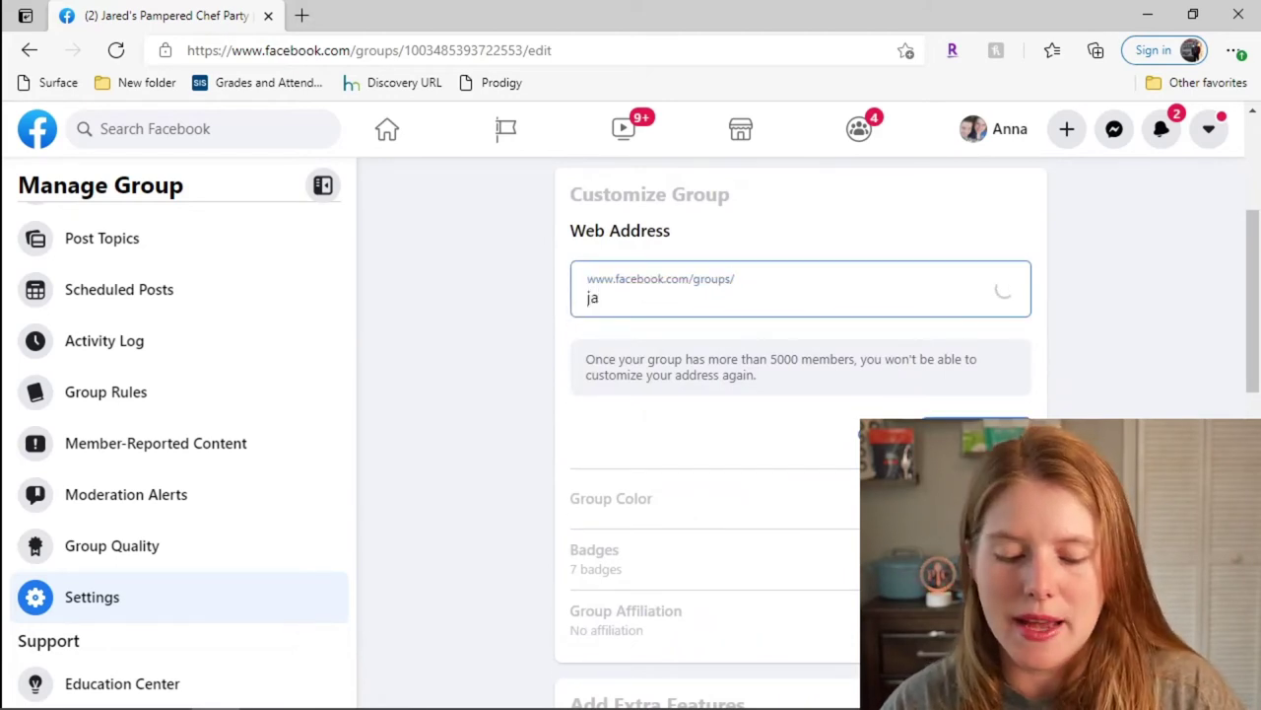
text(jad)
key(BackSpace)
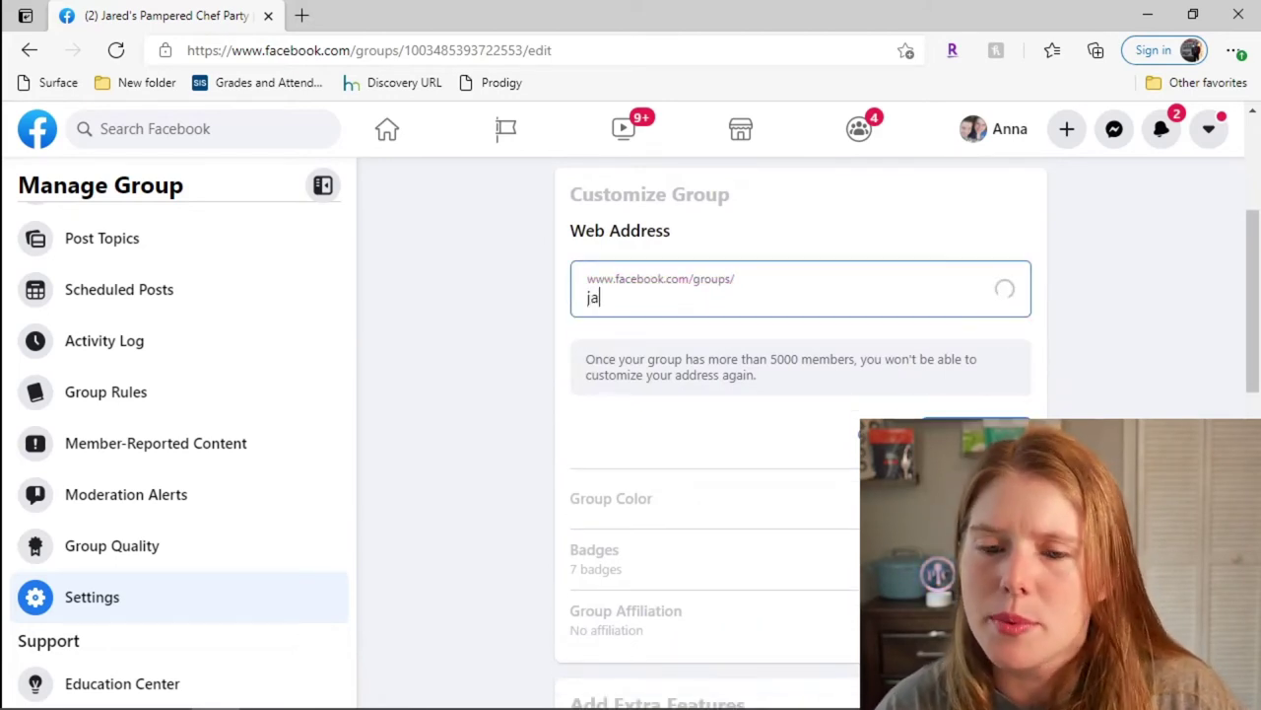
text(red)
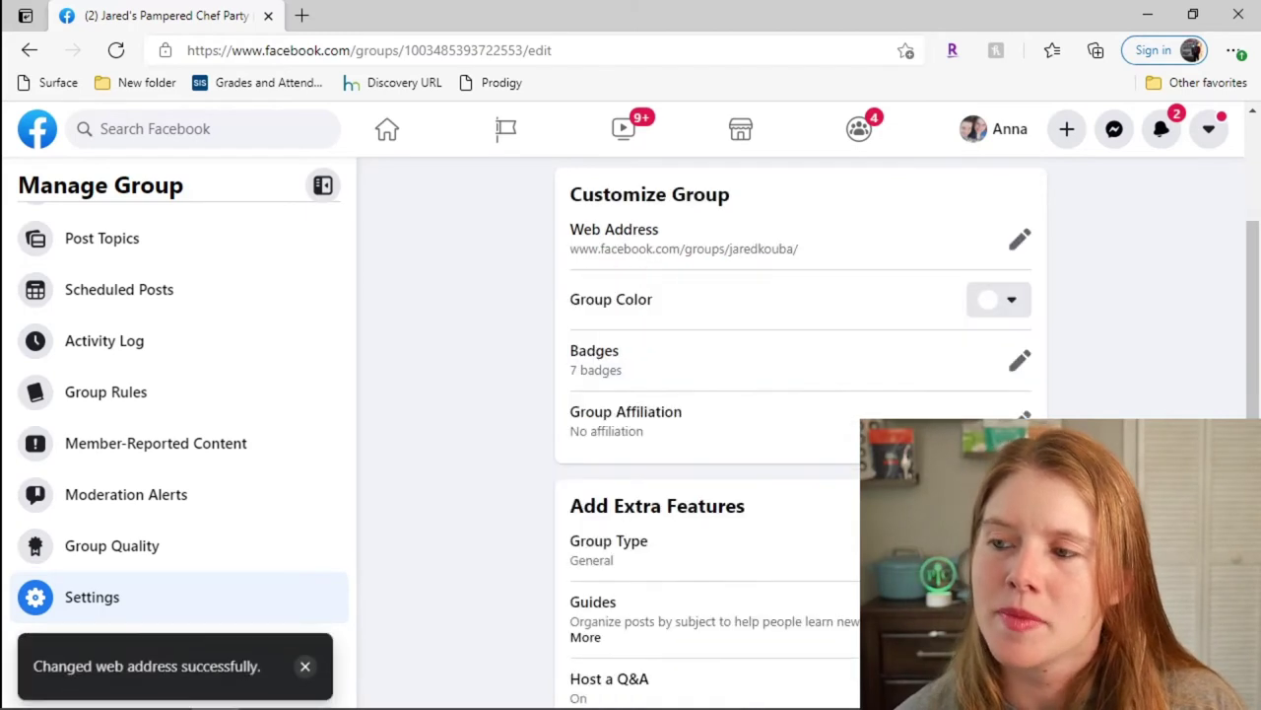
Step: Set the group colour to teal to match the cover photo and save
click(1013, 307)
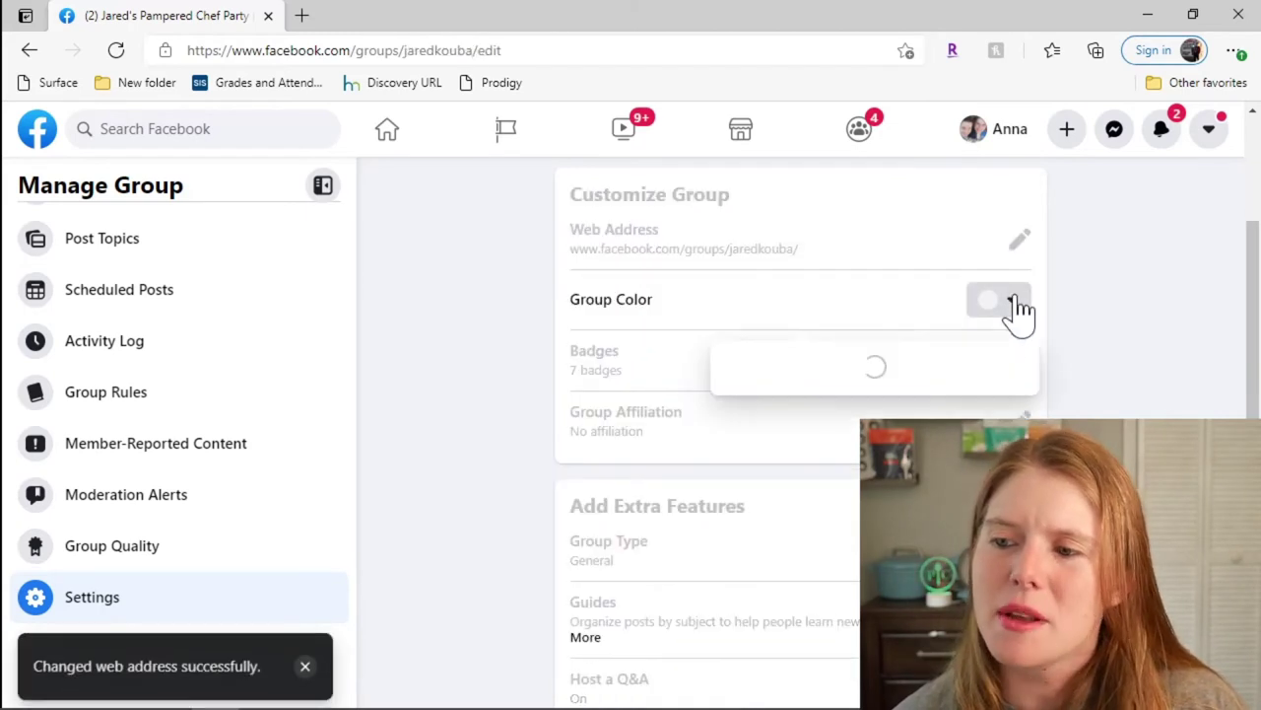
click(798, 366)
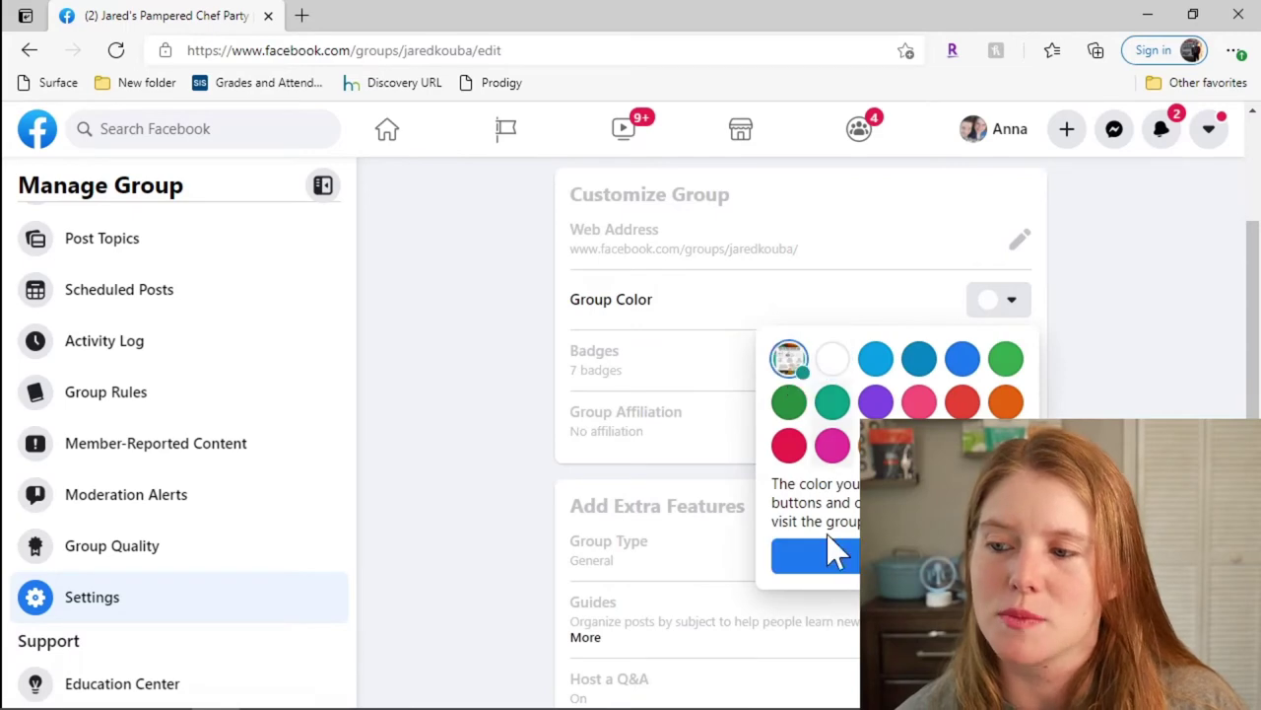
click(835, 560)
drag(1255, 225, 1250, 542)
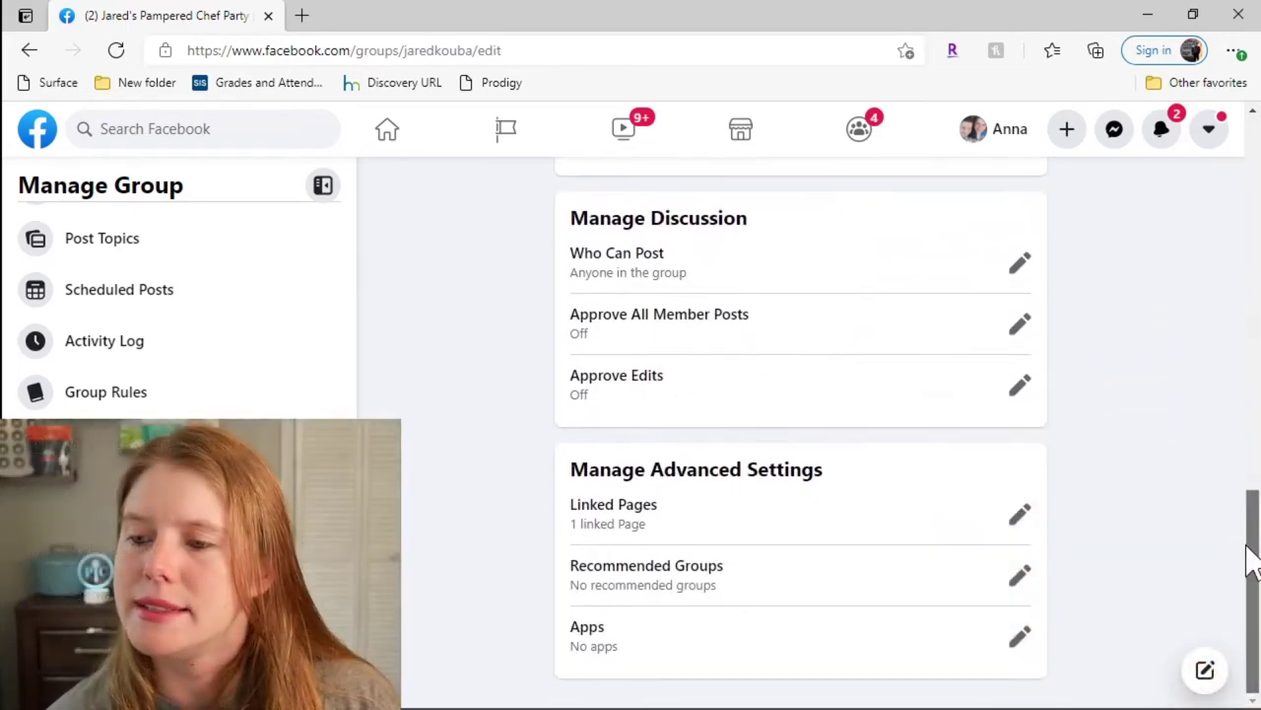
Step: Search the group apps for 'postmy' and add the PostMyParty app
click(1018, 636)
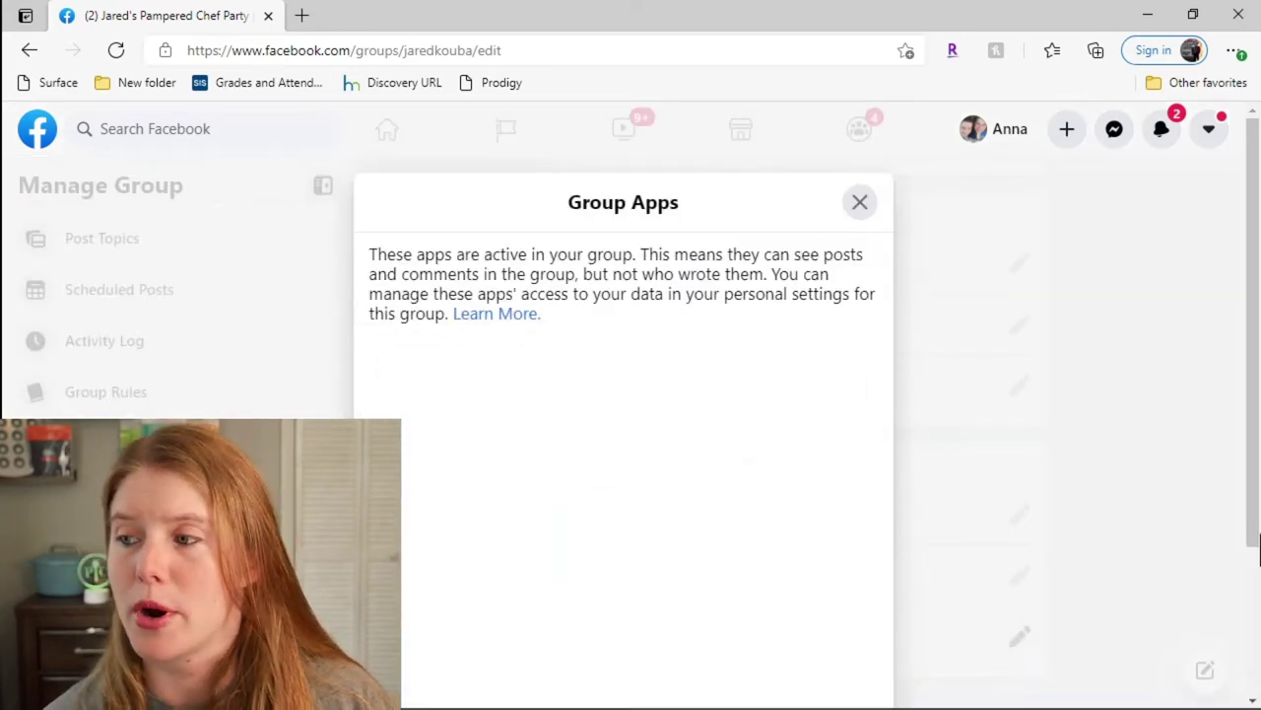
scroll(1253, 444, down, 2)
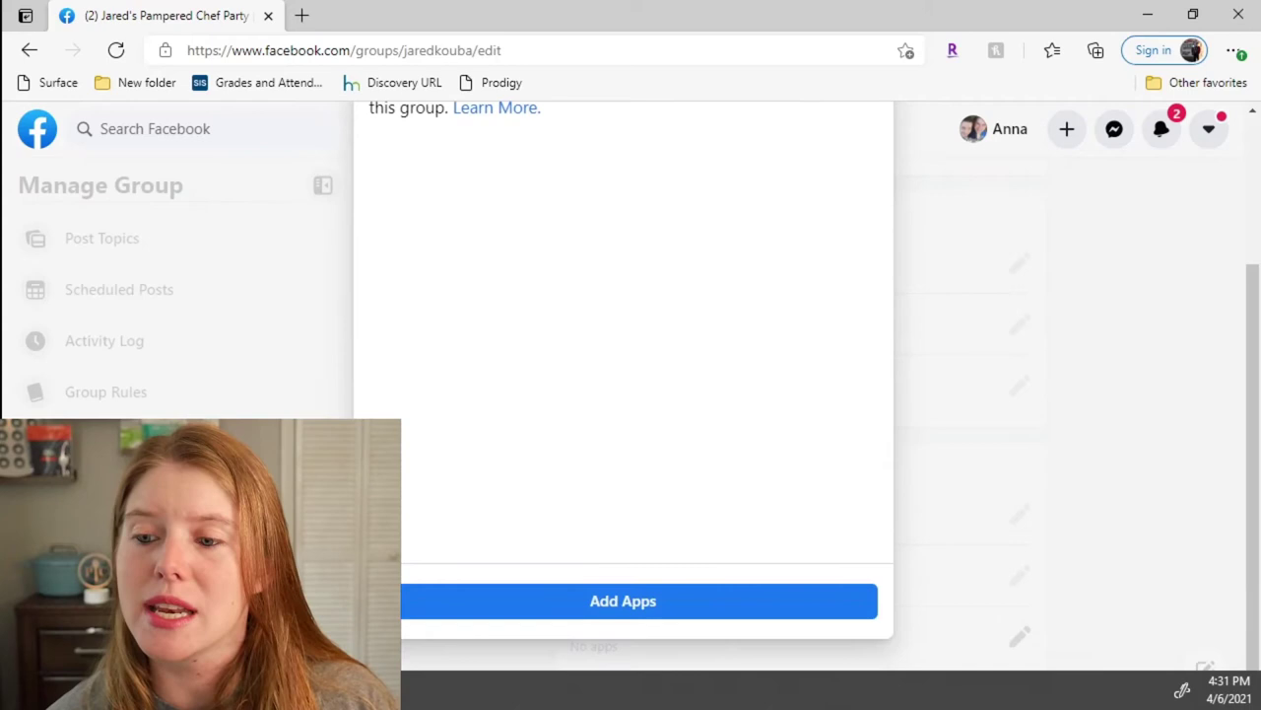
click(507, 618)
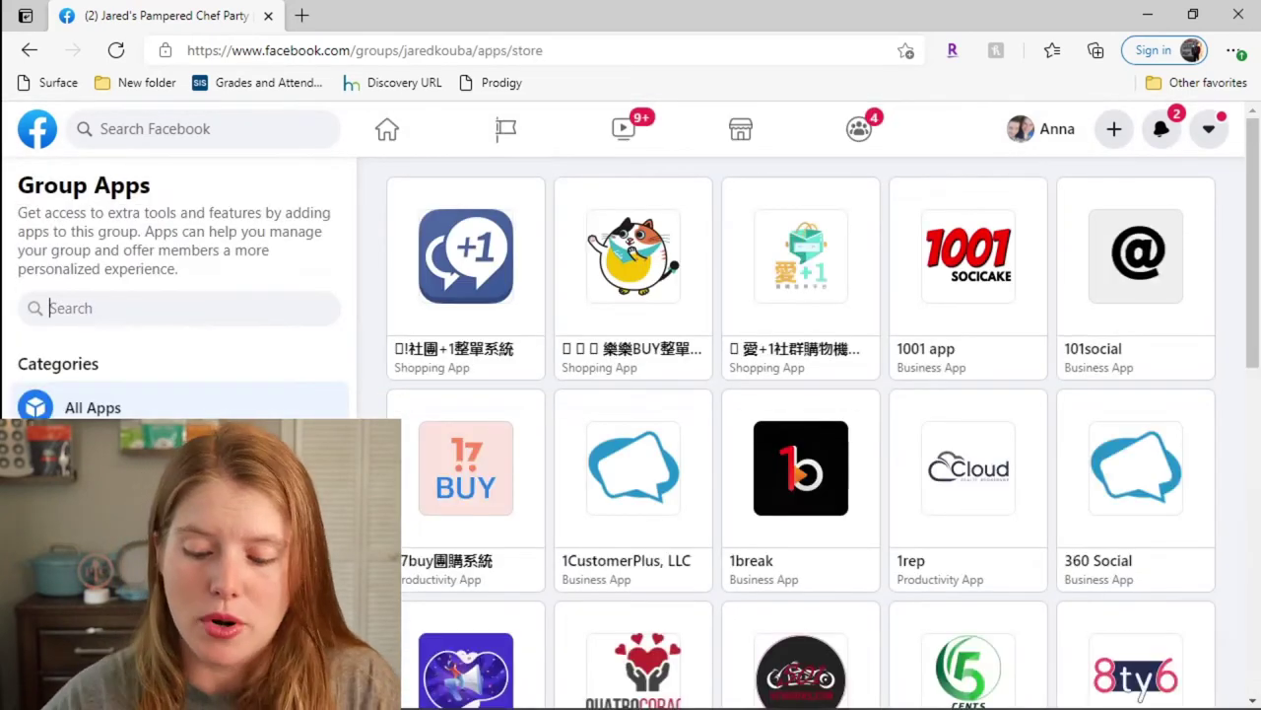
text(postm)
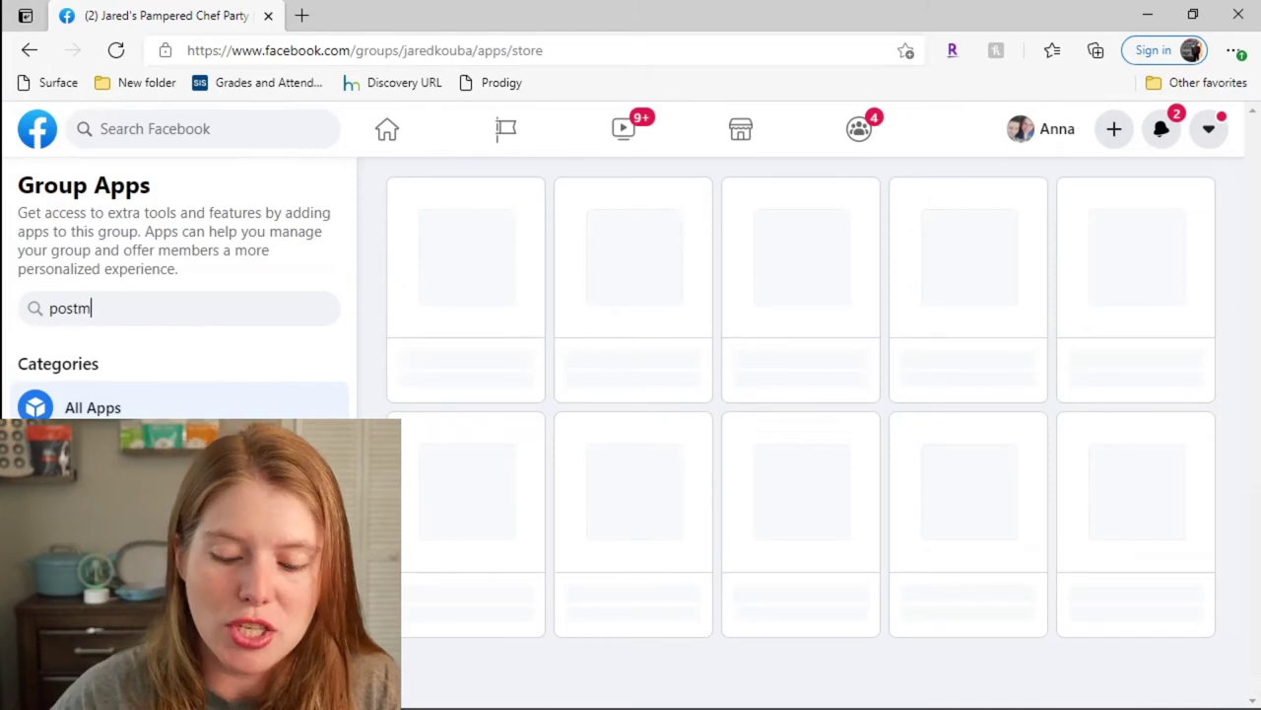
text(y)
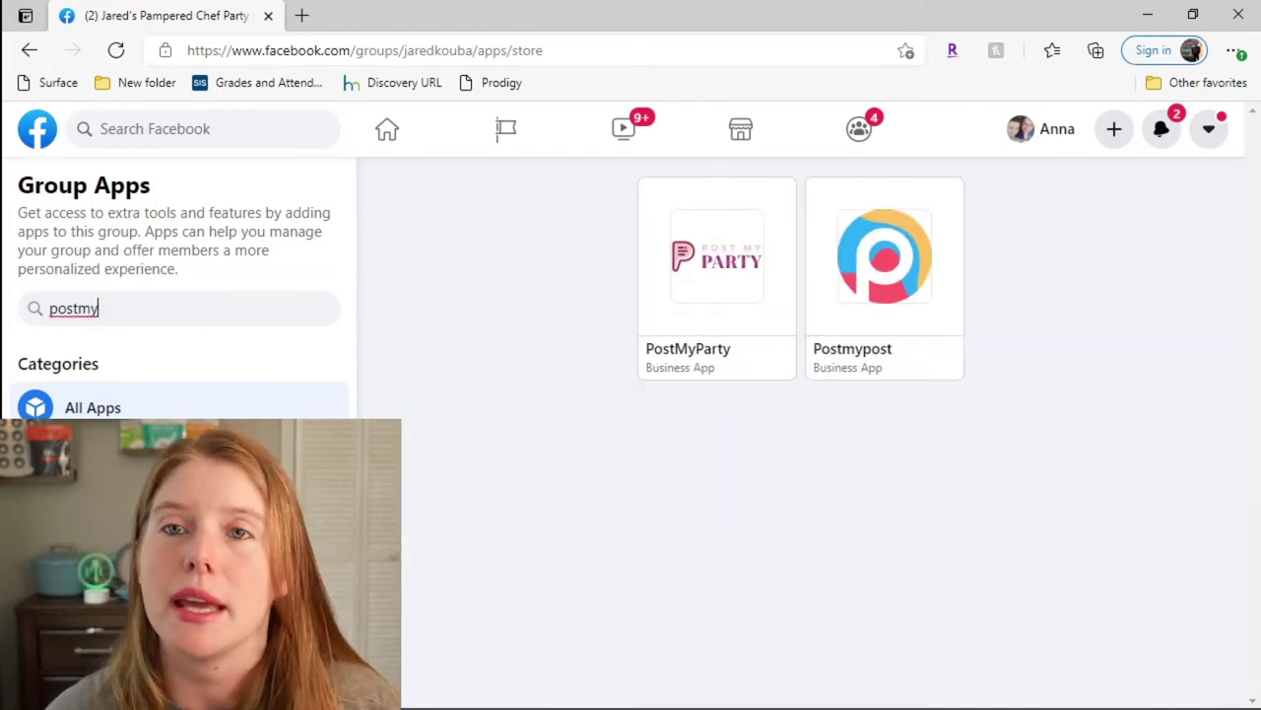
click(707, 386)
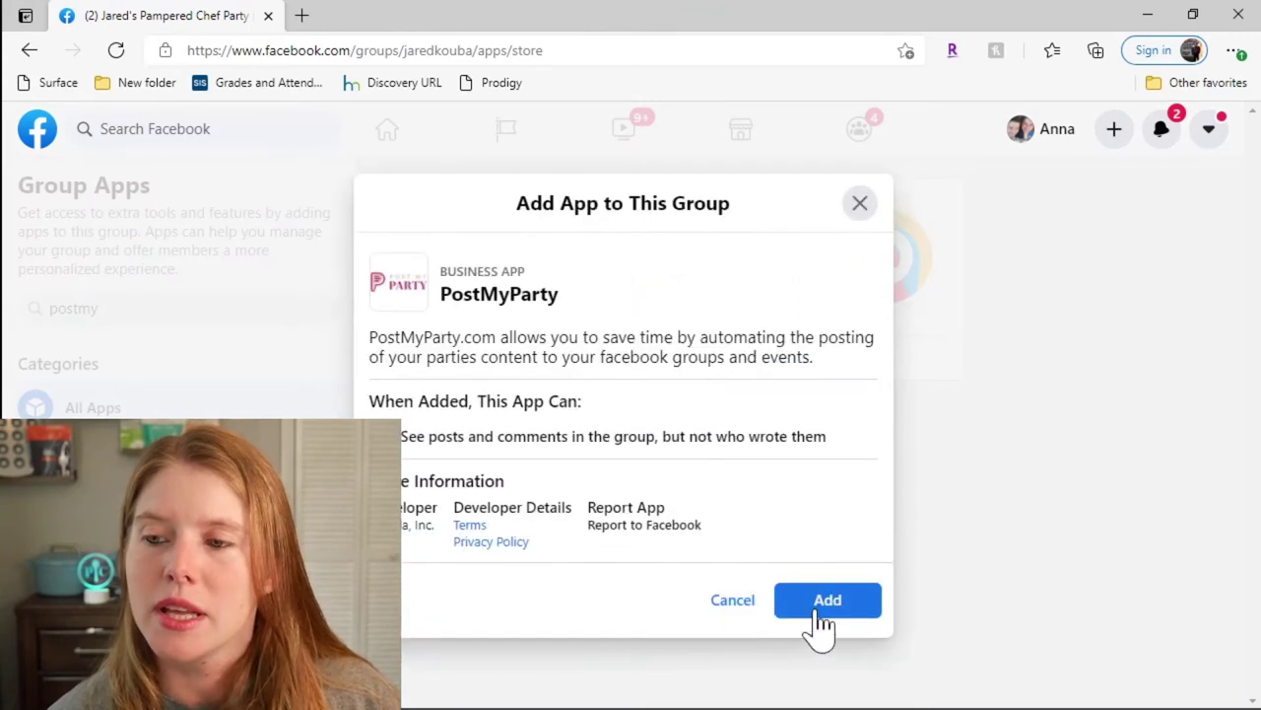
click(818, 603)
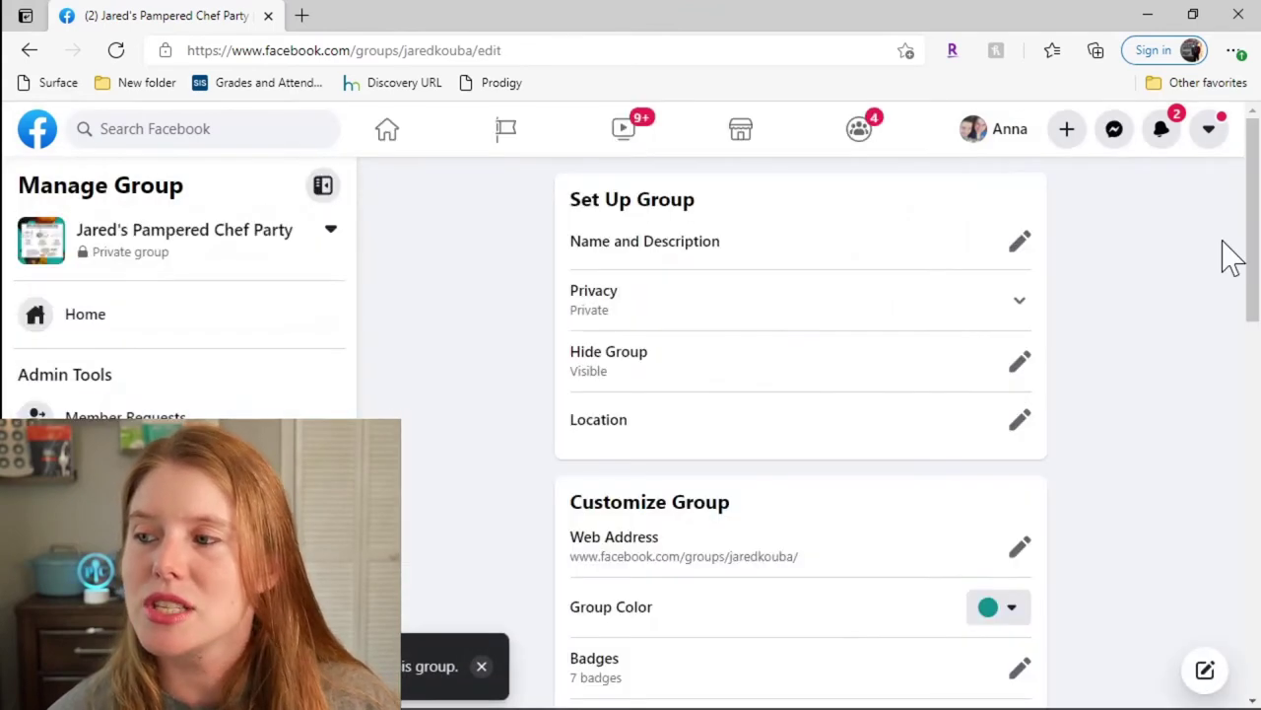
Step: Go to the group's home page, check its About tab, and dismiss the setup checklist
scroll(1251, 306, down, 2)
scroll(1252, 306, up, 1)
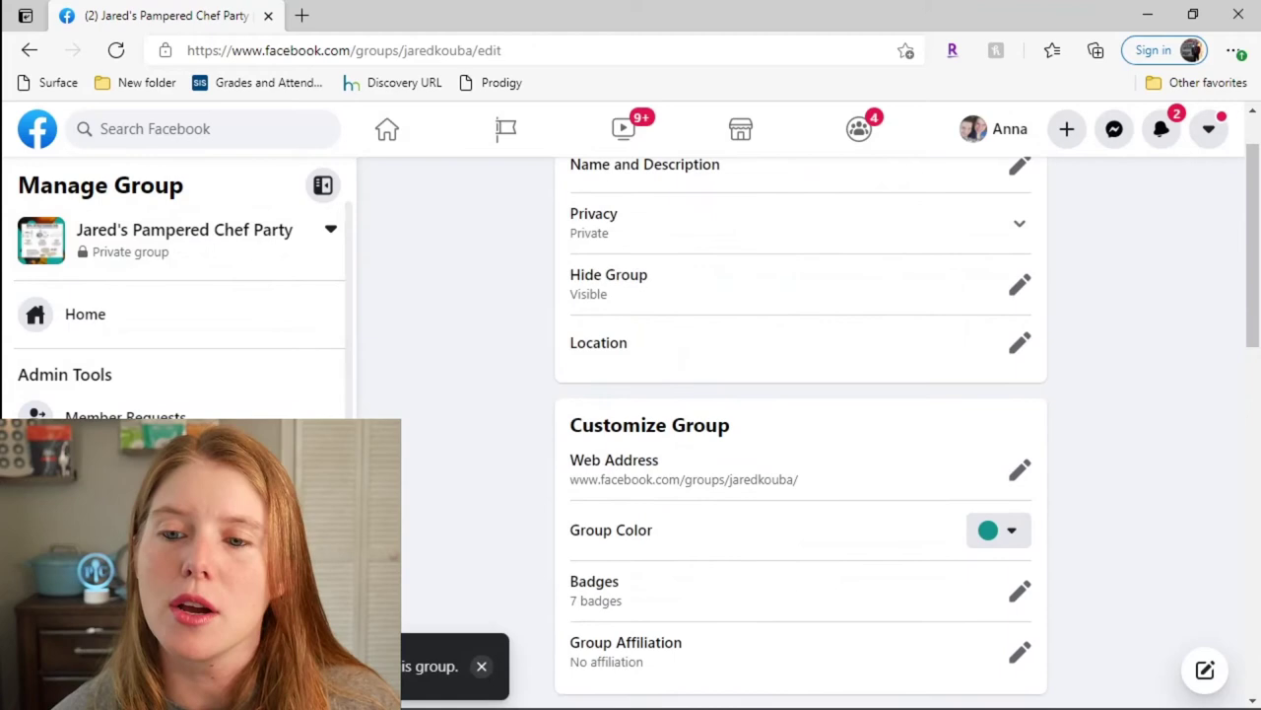
click(103, 315)
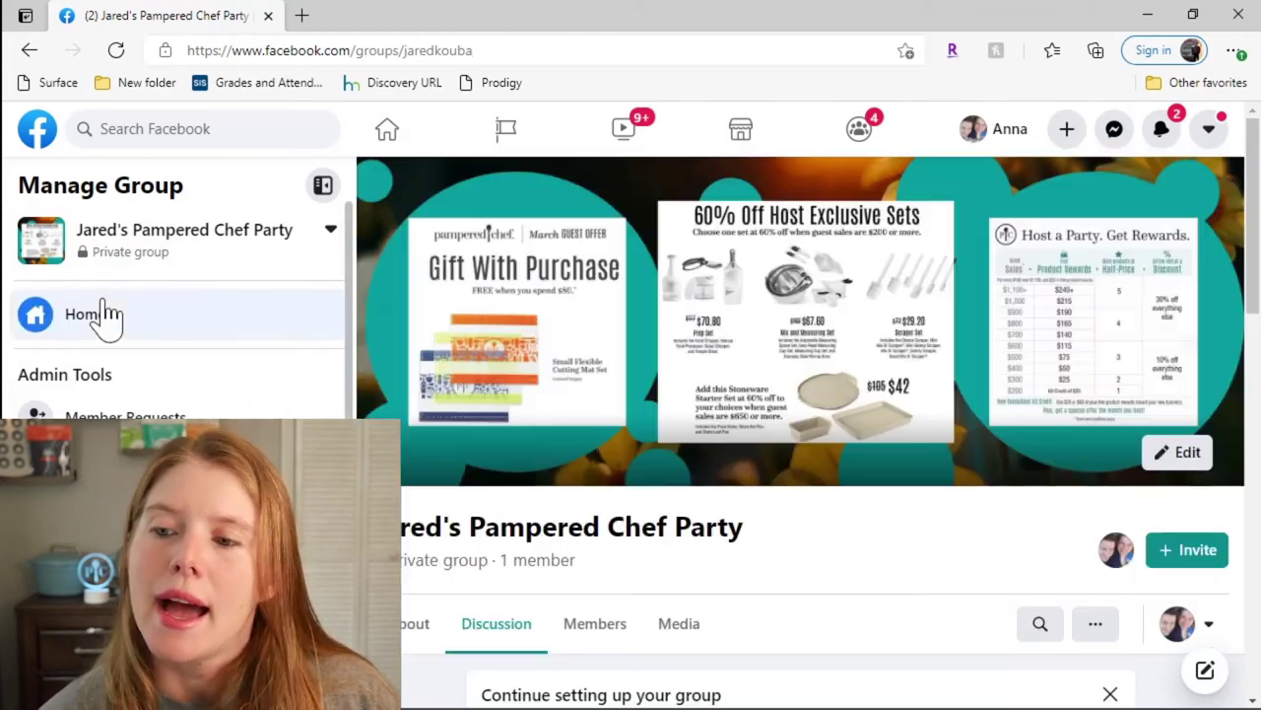
drag(1250, 332, 1252, 453)
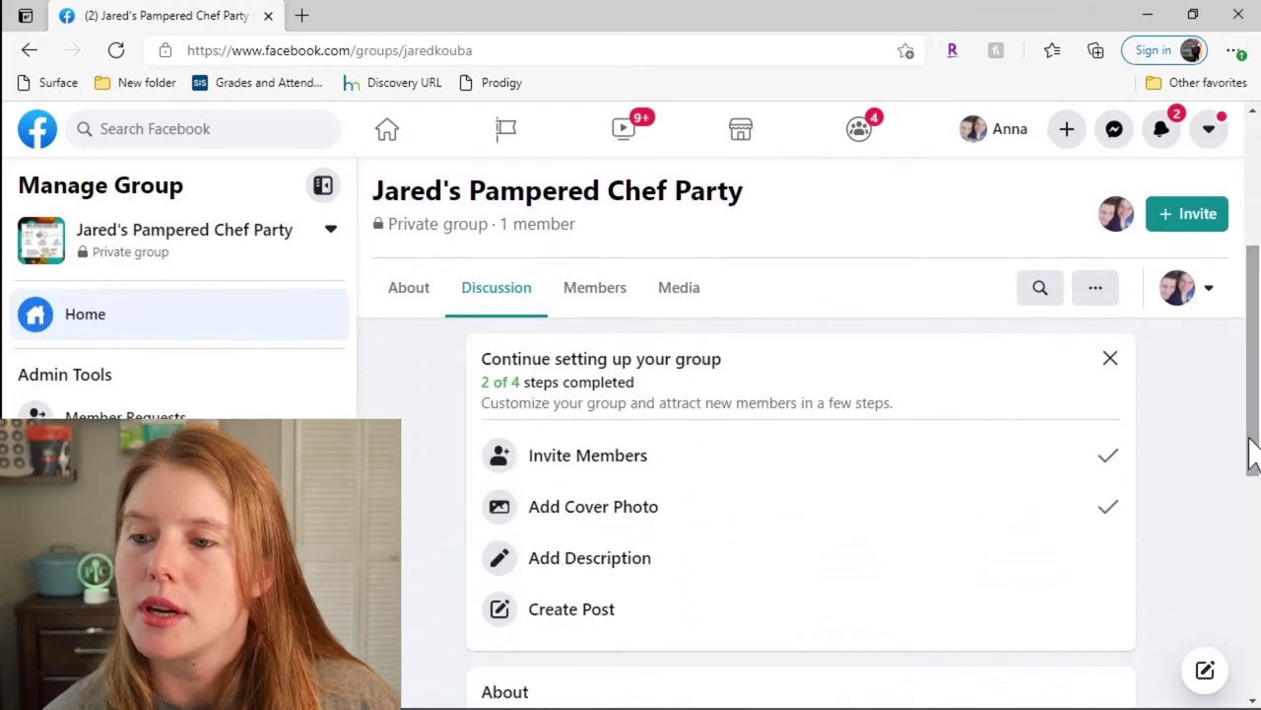
click(423, 314)
click(484, 304)
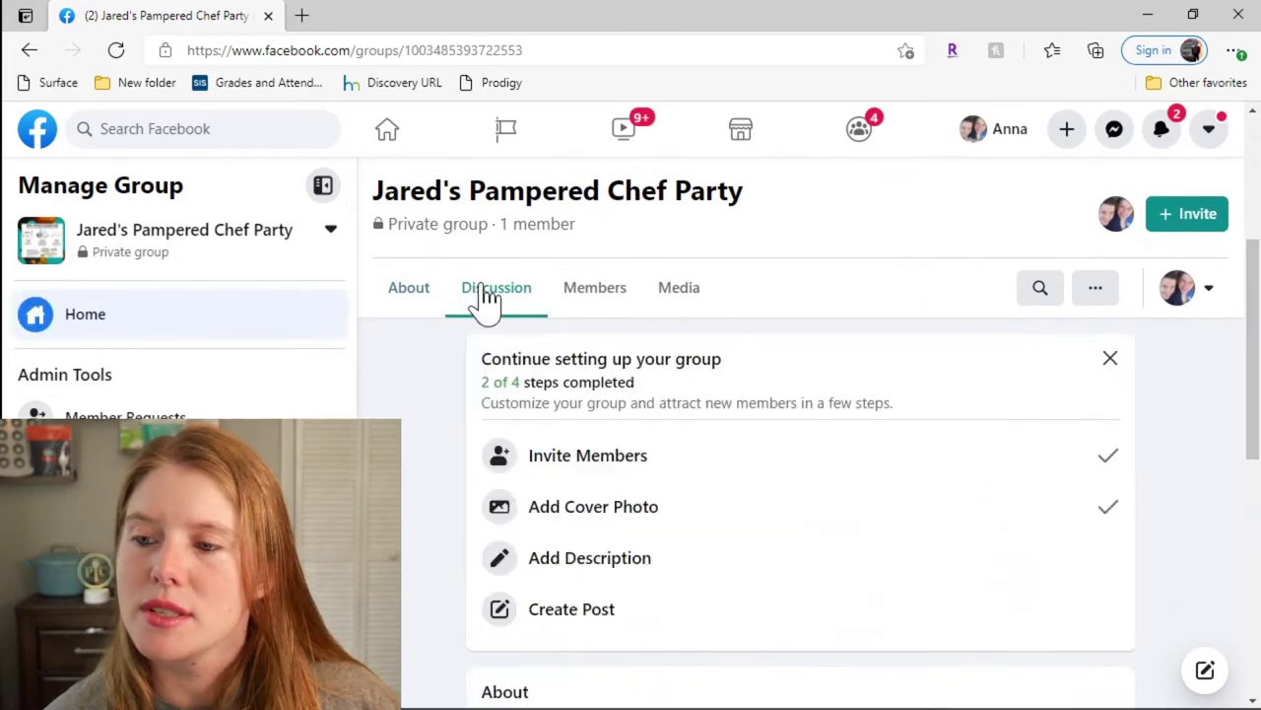
click(1110, 359)
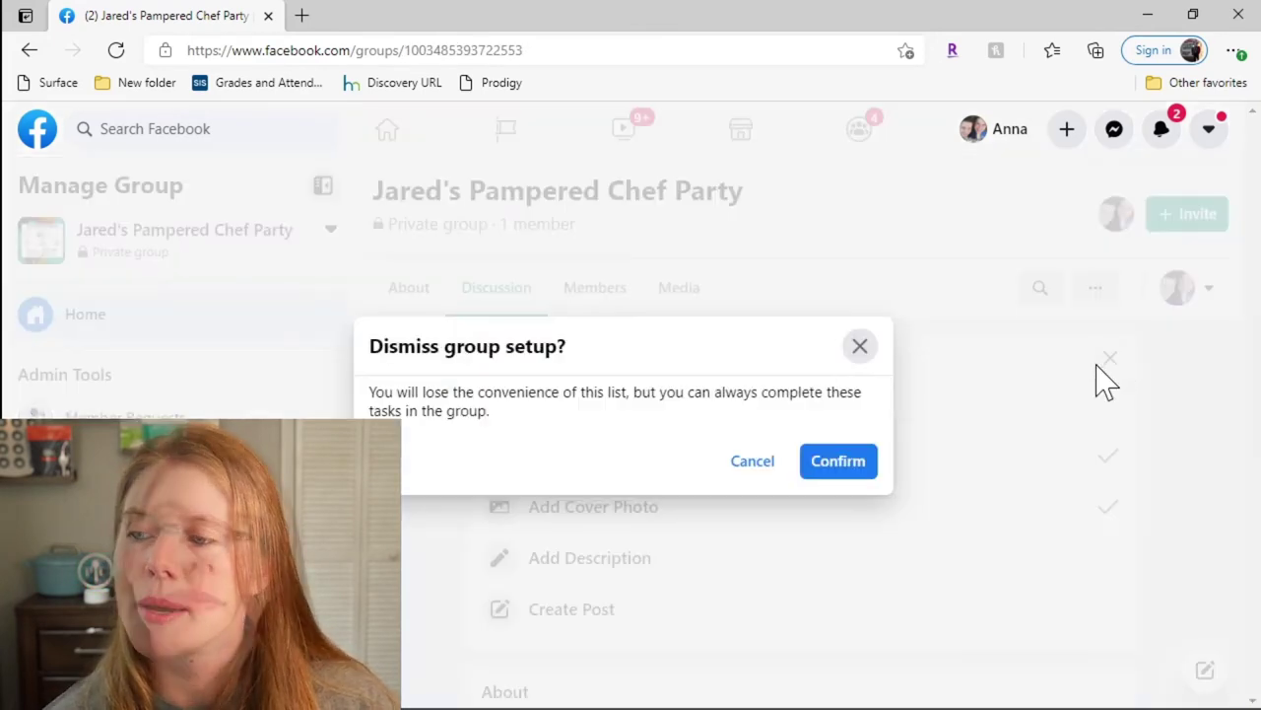
key(Return)
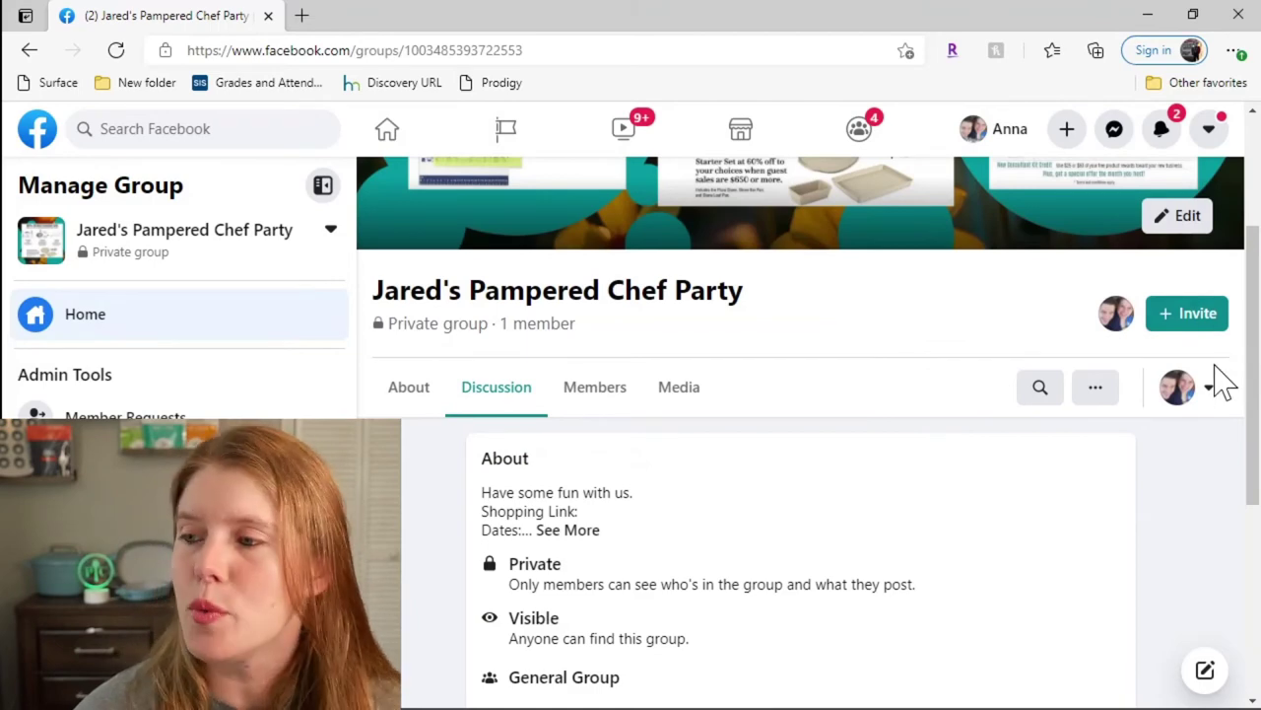
Step: Join the group as the second personal profile, then interact as The Kouba Kitchen Journey page
click(1208, 390)
click(1096, 535)
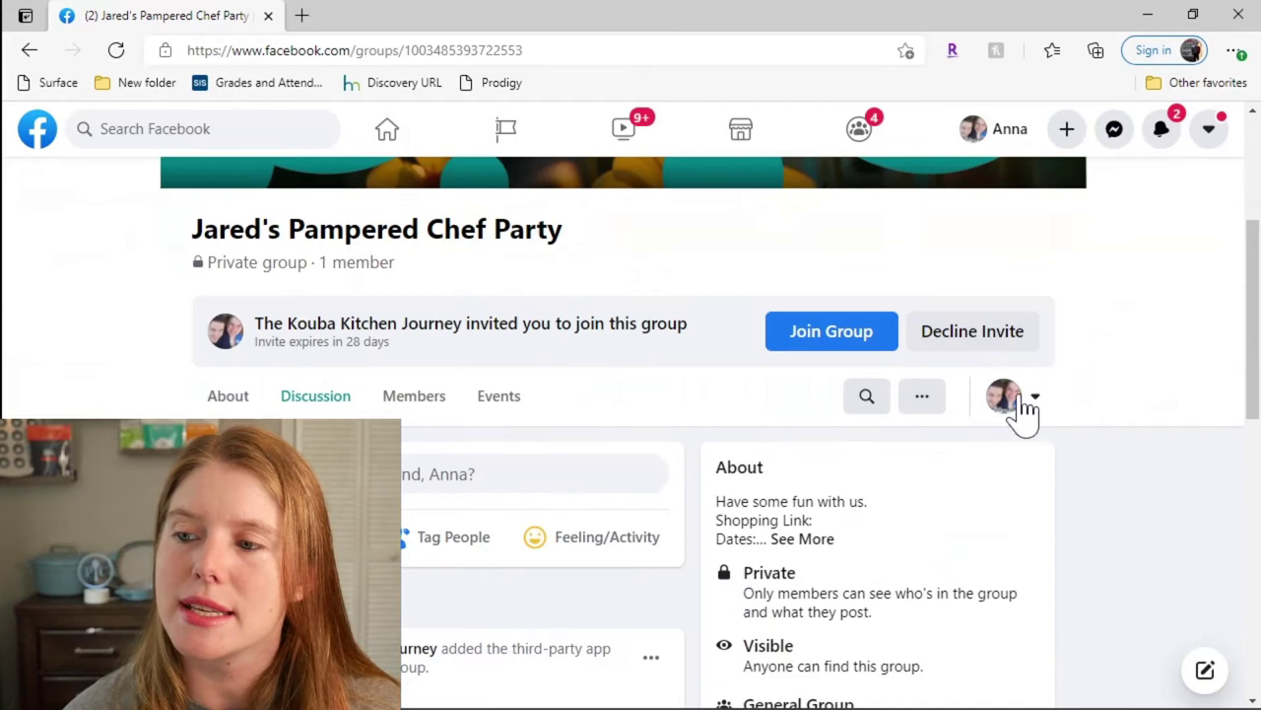
click(867, 340)
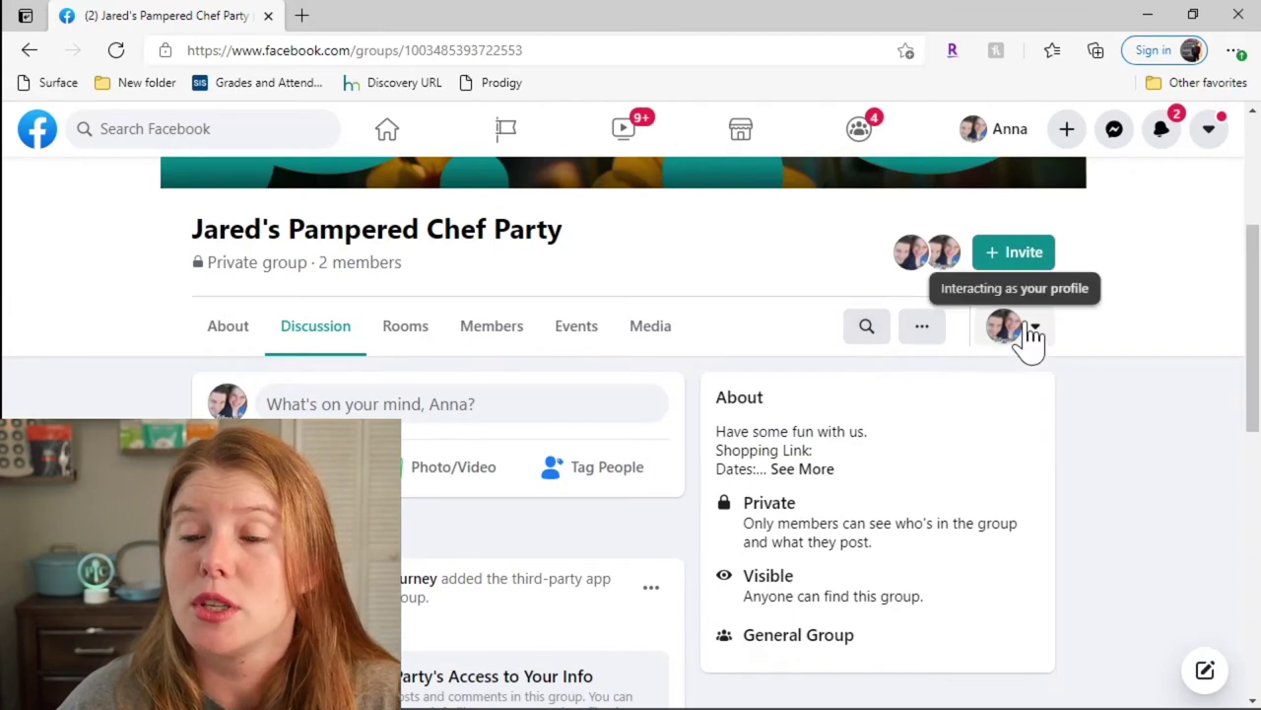
click(115, 50)
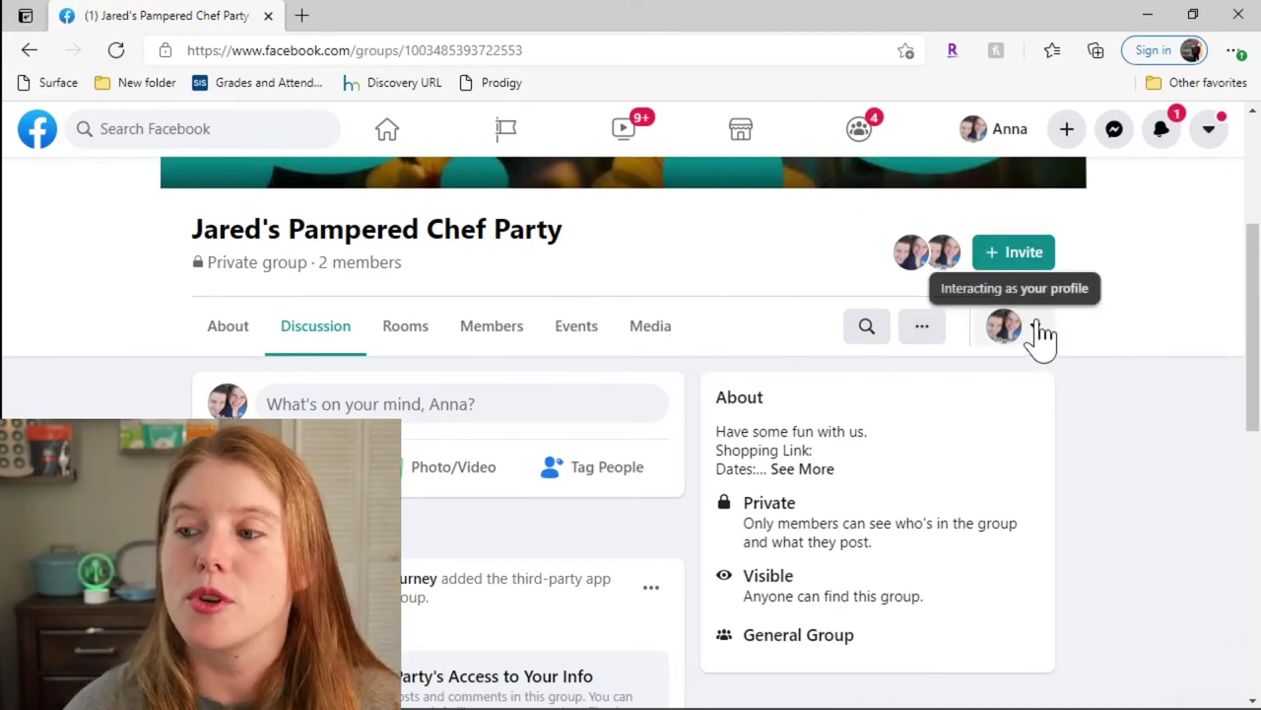
click(1043, 338)
click(877, 515)
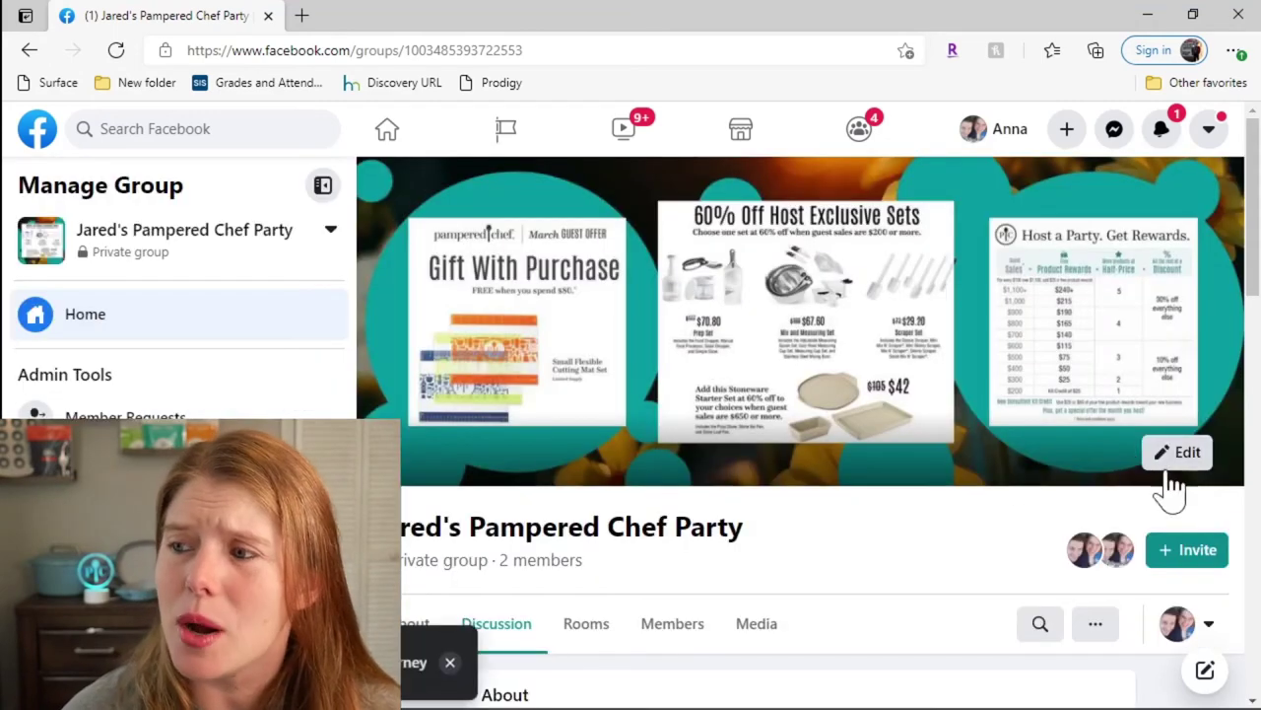
Step: From the Members tab, send the personal profile an invitation to be group admin
drag(1255, 202, 1248, 239)
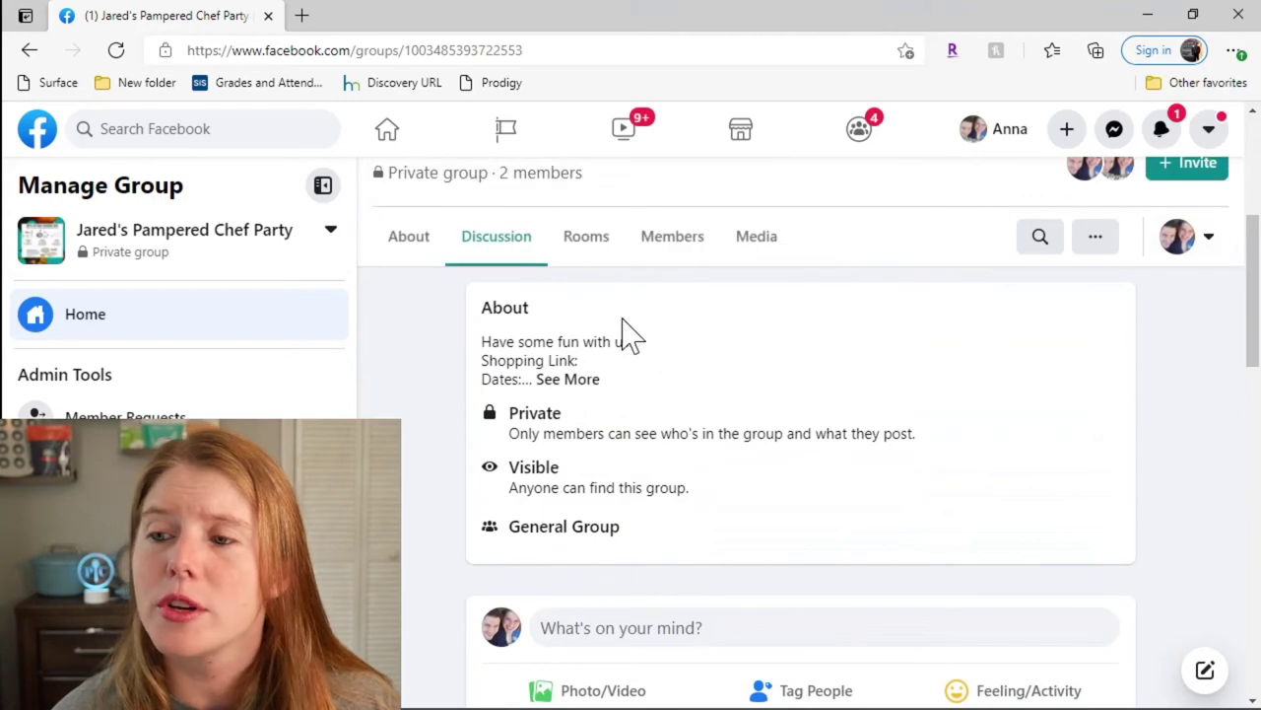
click(670, 242)
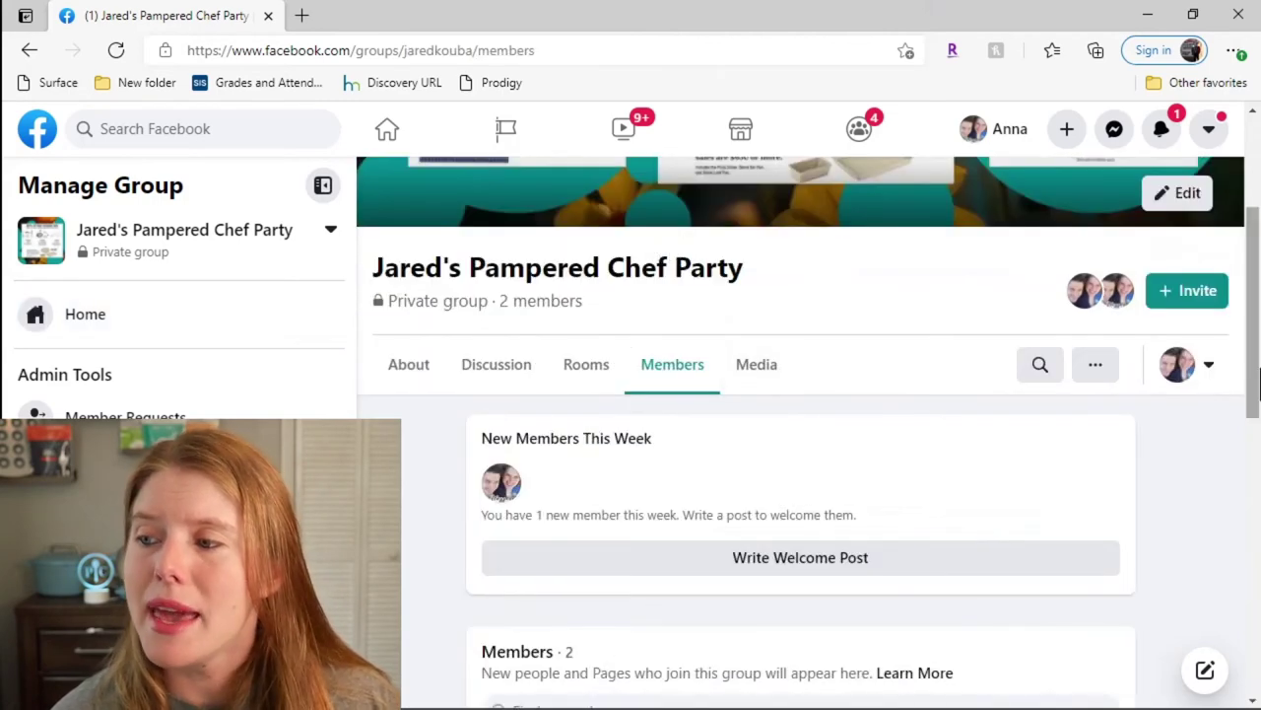
drag(1255, 380, 1254, 532)
scroll(1133, 522, down, 3)
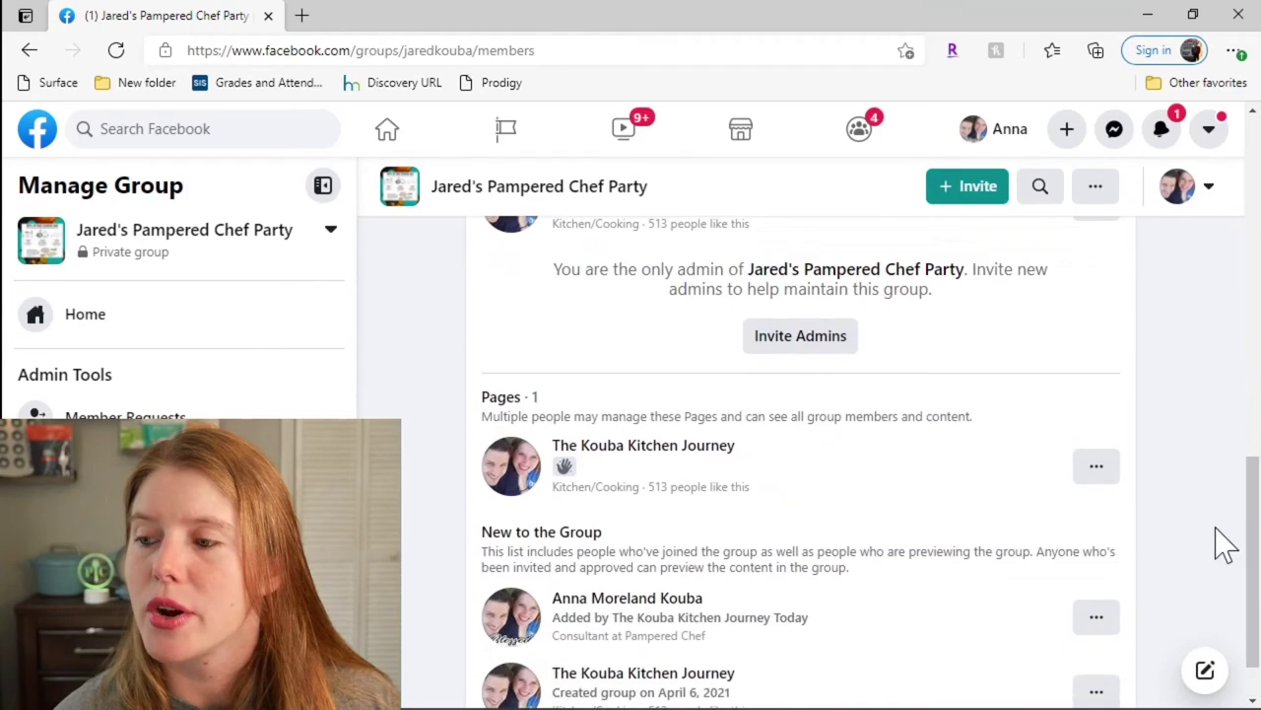
click(1102, 618)
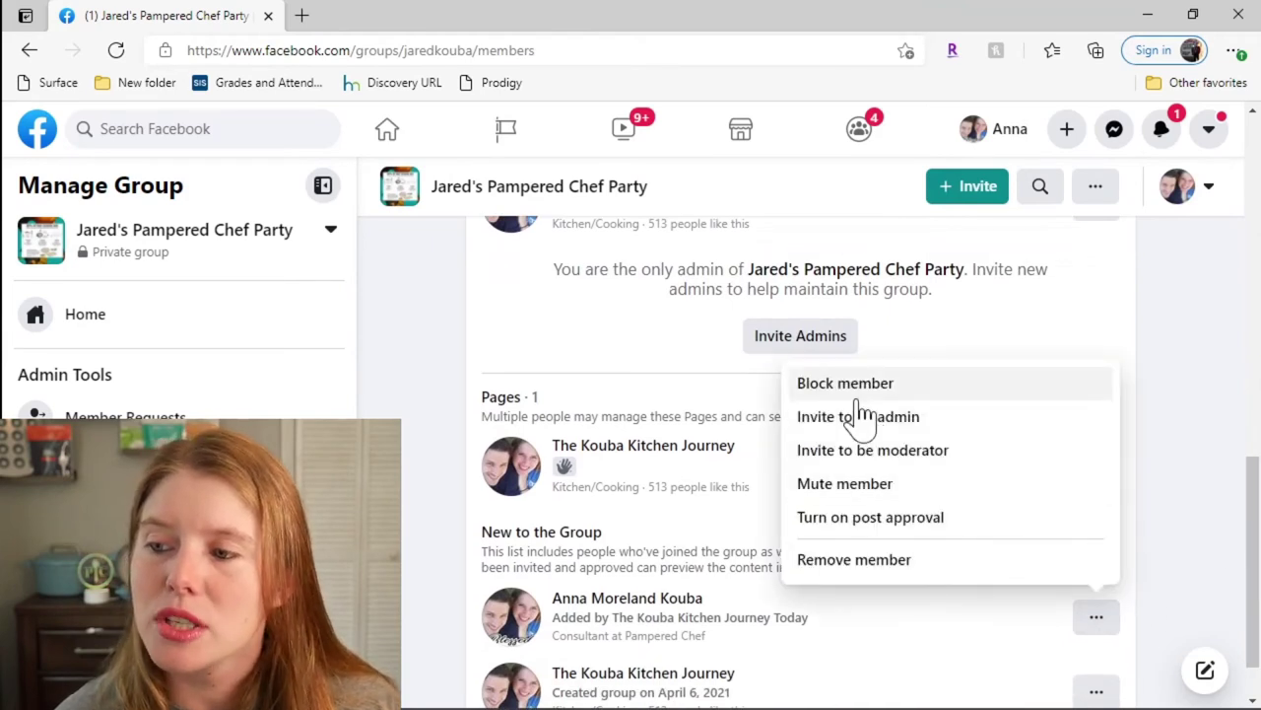
click(860, 423)
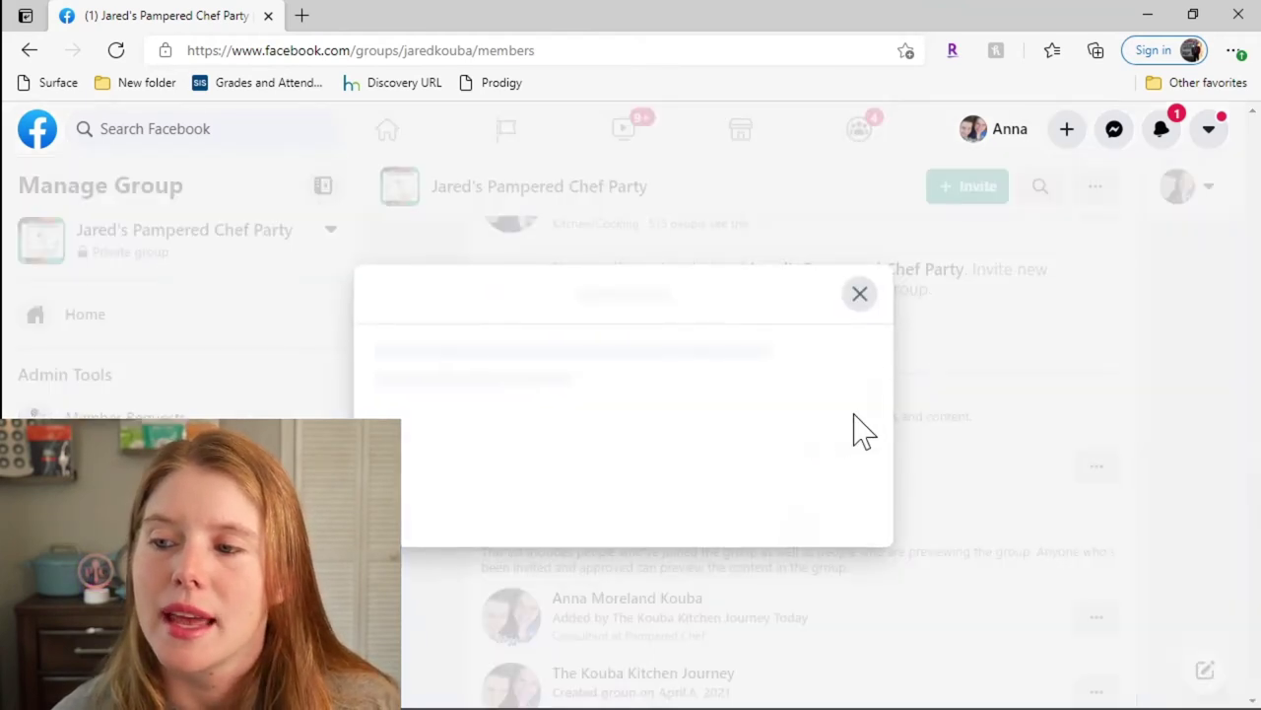
click(800, 467)
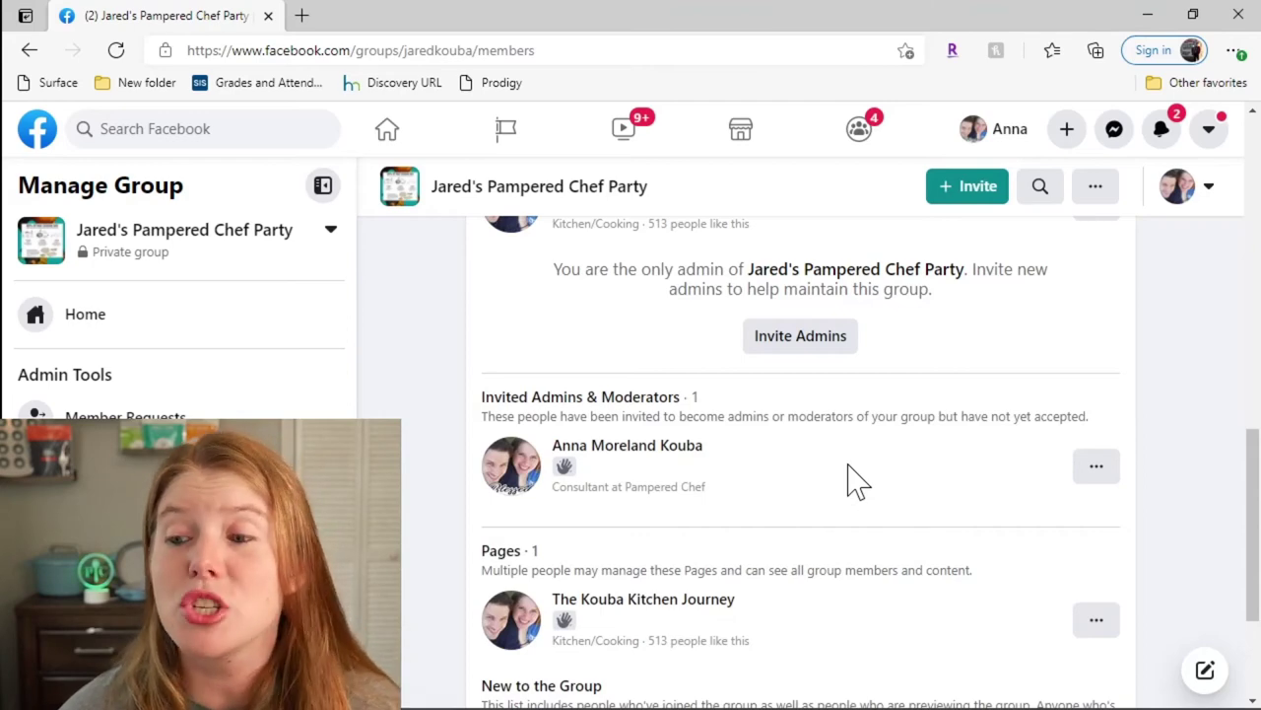
drag(1254, 493, 1259, 202)
Step: Switch back to the personal profile, reload, and accept the admin invitation for Jared's Pampered Chef Party
click(1222, 530)
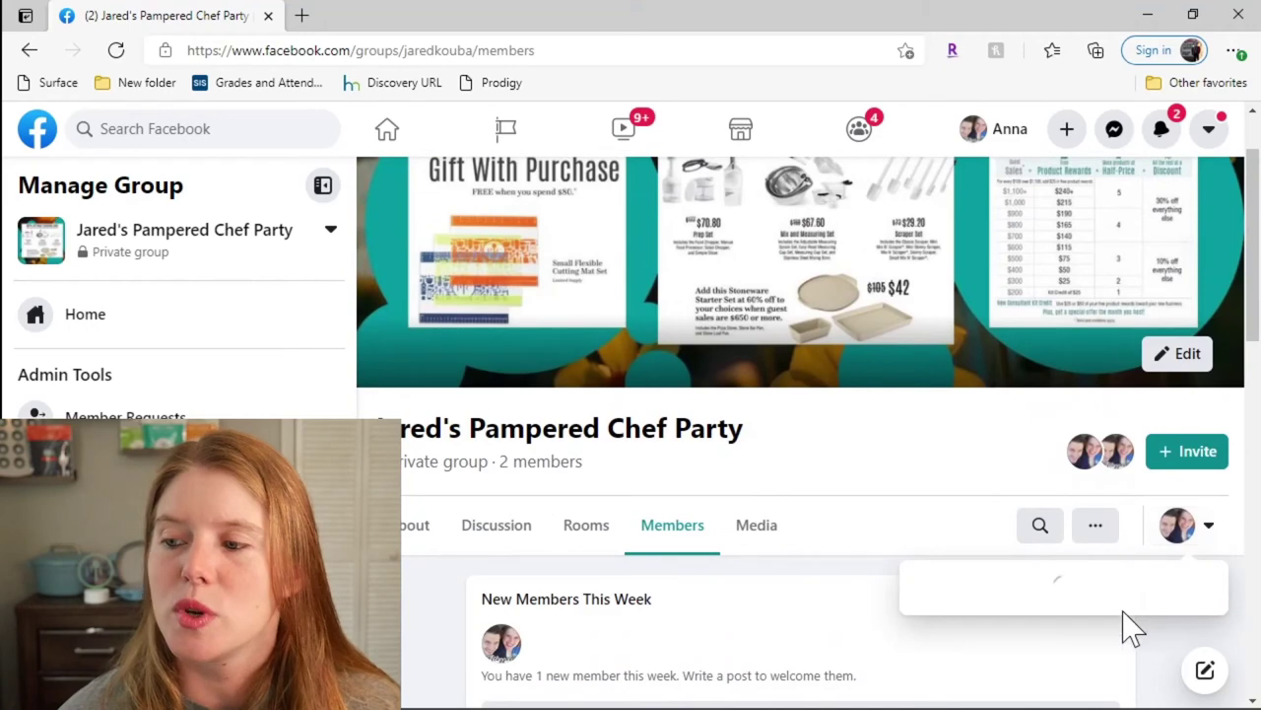
click(1051, 406)
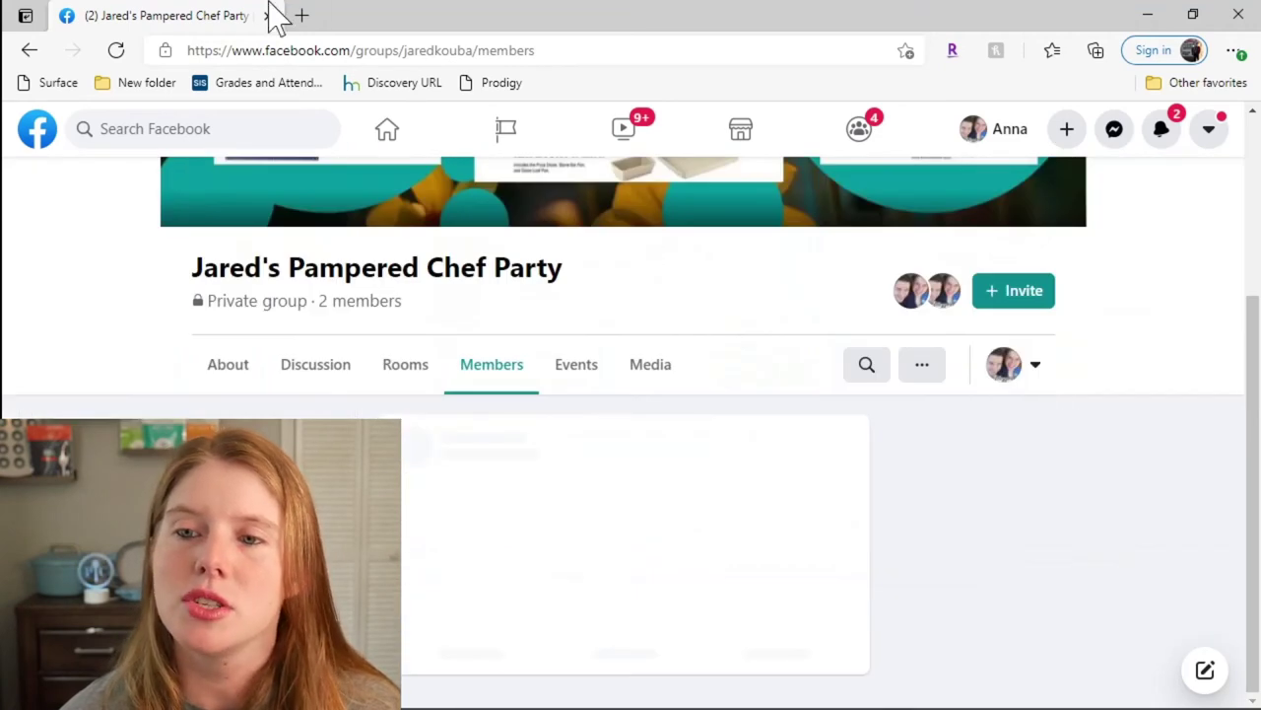
click(116, 50)
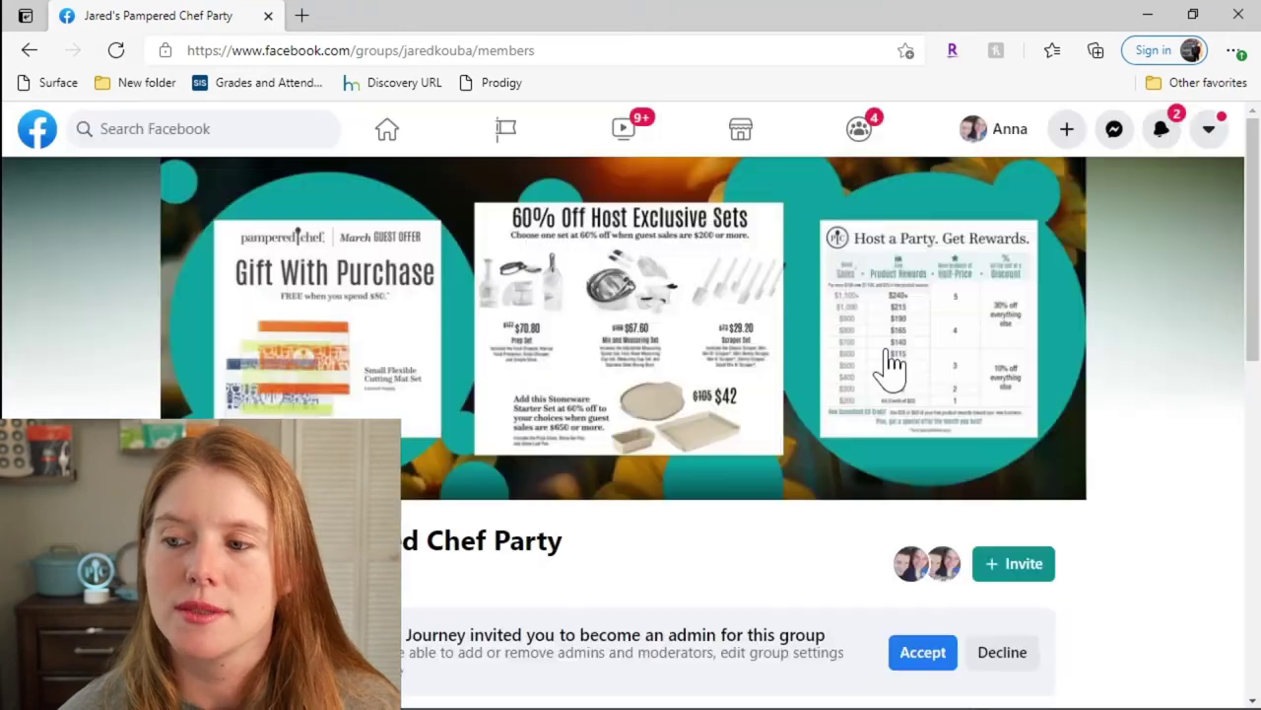
scroll(892, 394, down, 3)
click(915, 341)
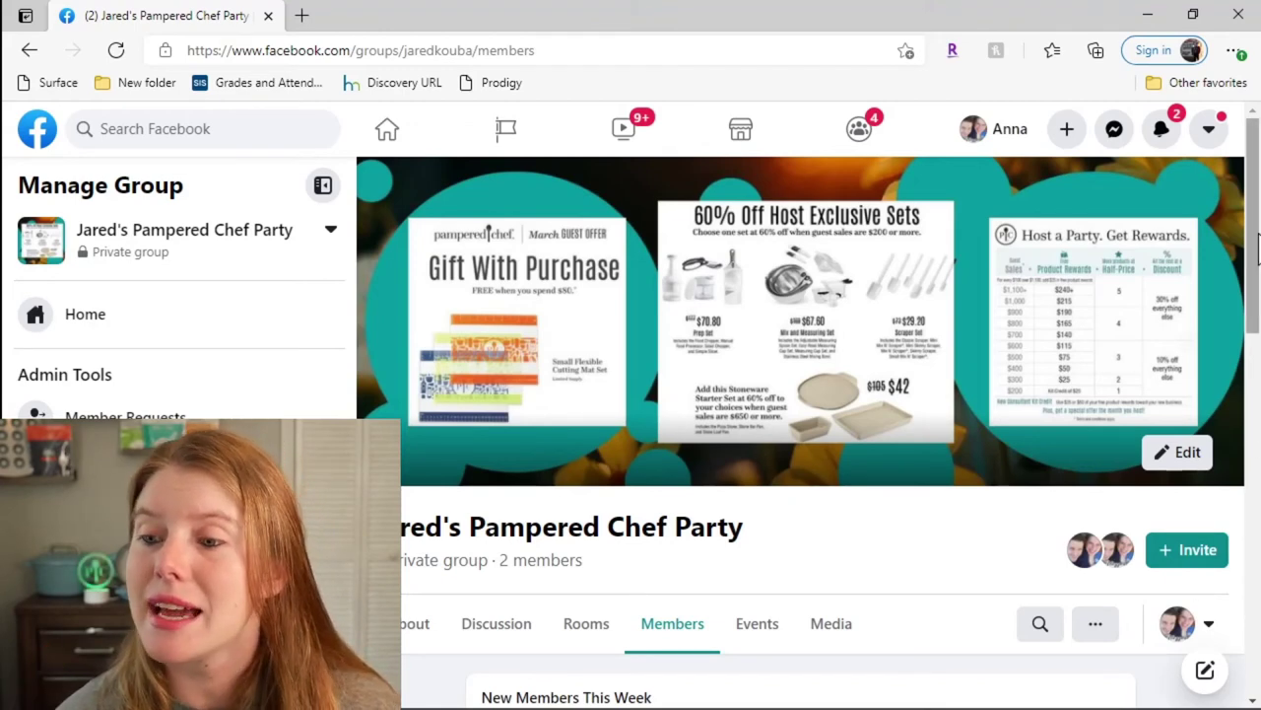
scroll(1258, 434, down, 4)
scroll(1257, 375, up, 2)
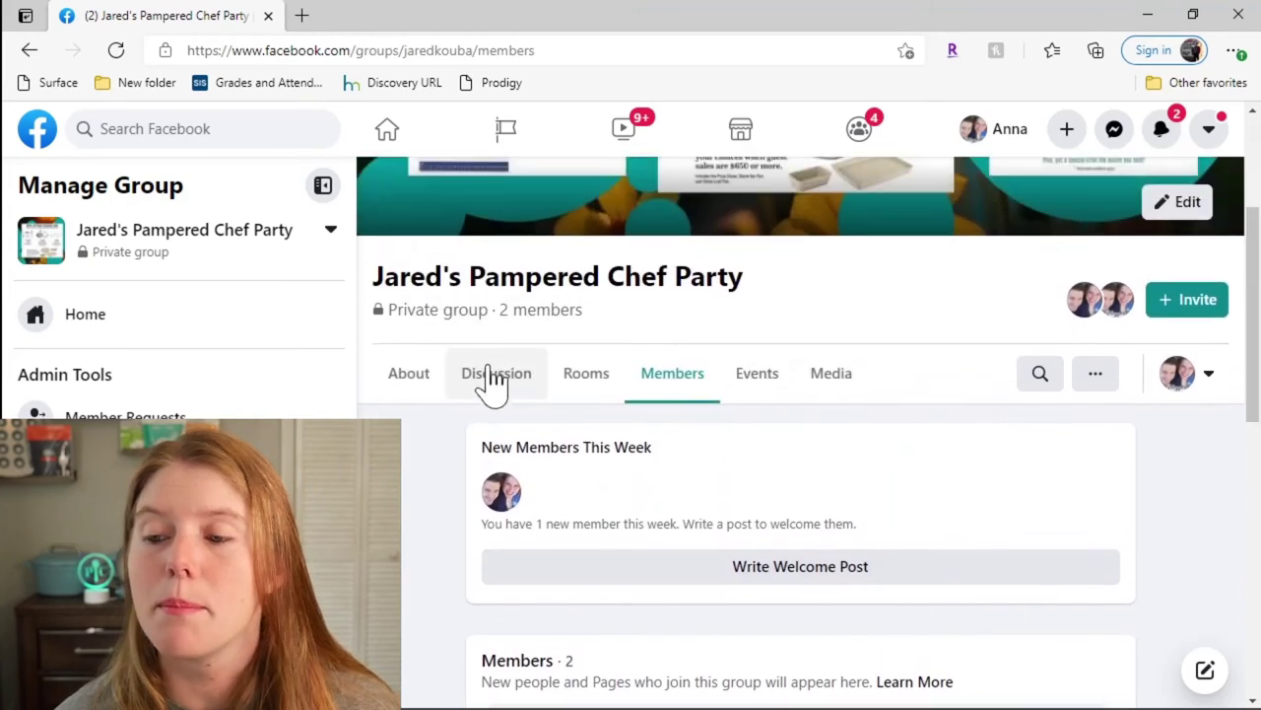
Step: In the group's Discussion feed, switch to interacting as the business Page
click(503, 378)
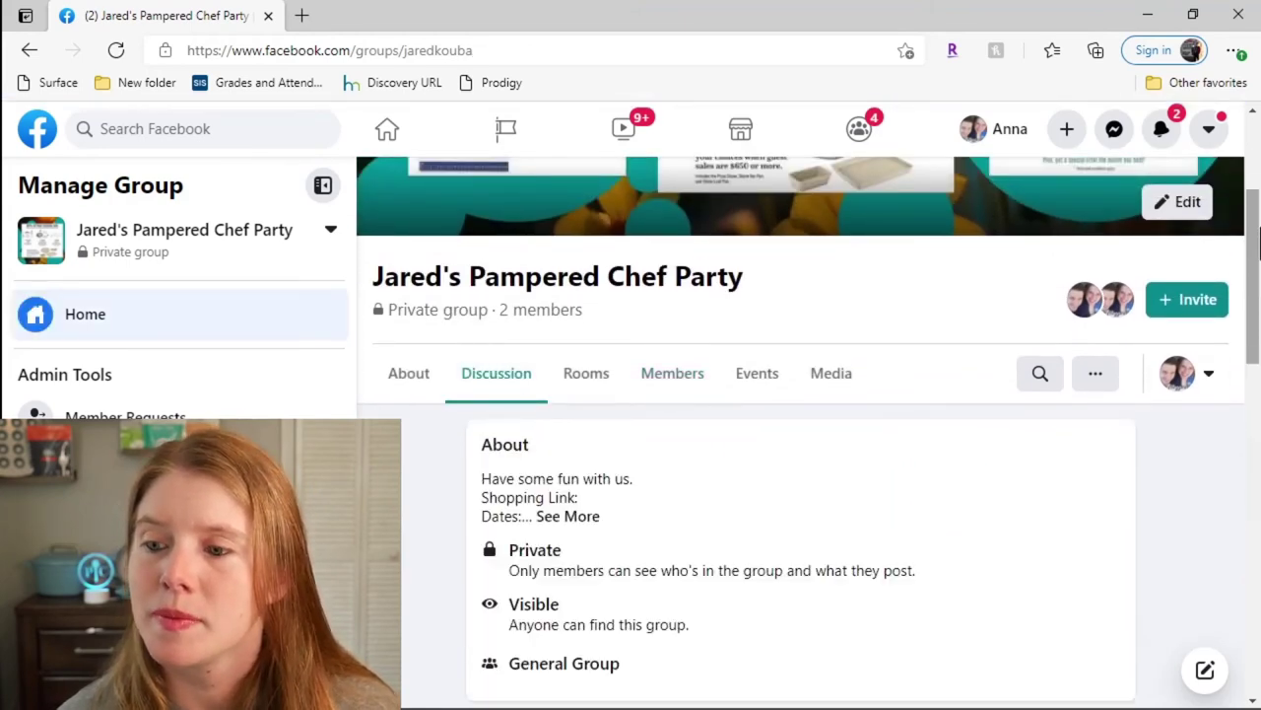
scroll(1254, 222, down, 3)
scroll(1232, 236, up, 2)
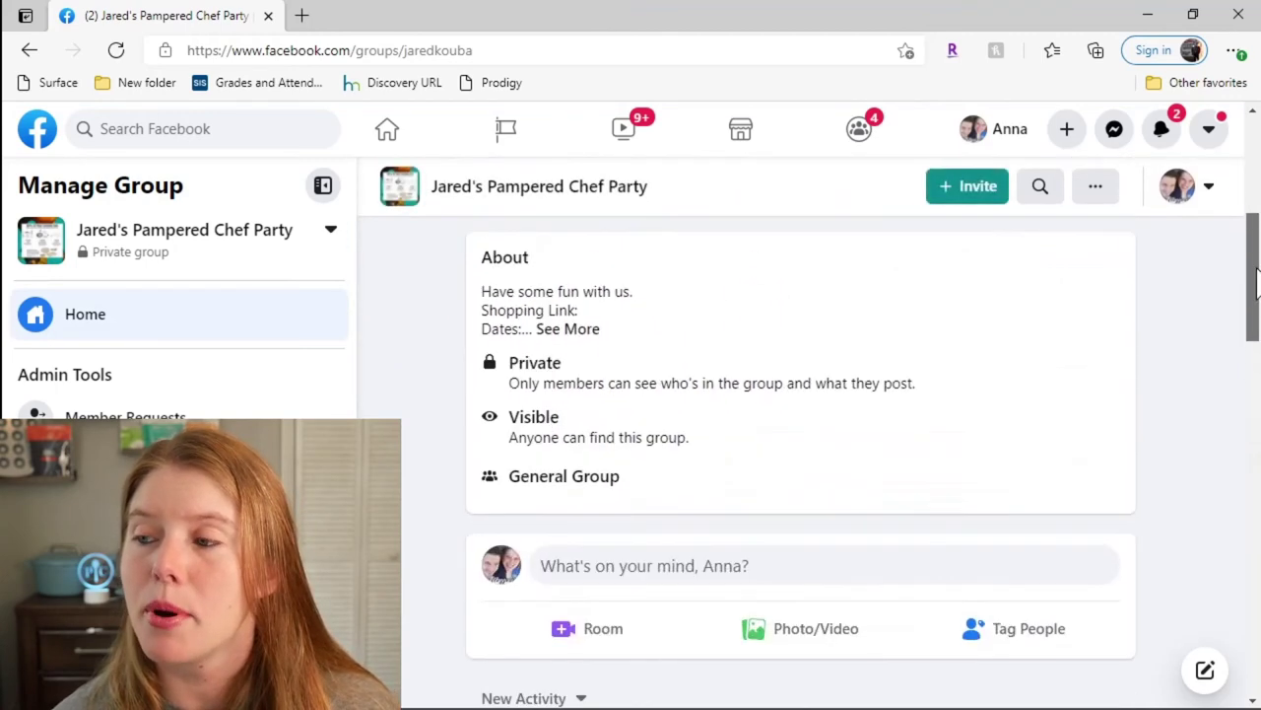
click(1213, 232)
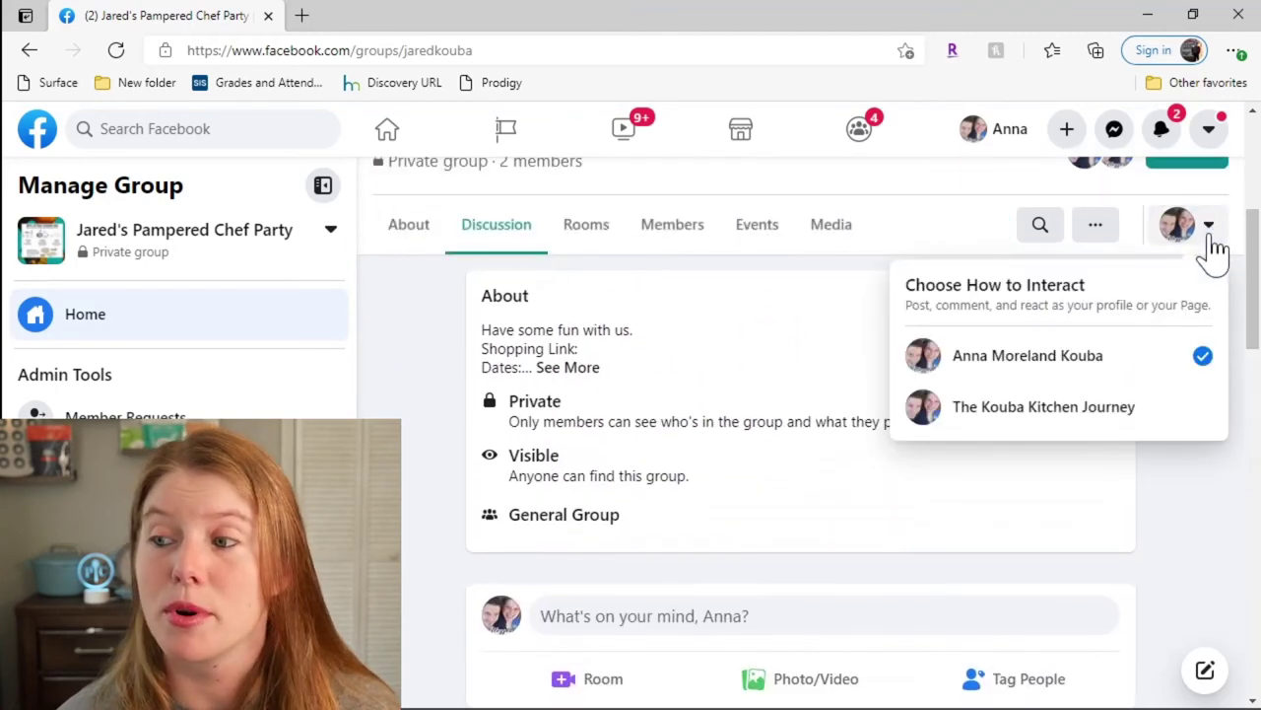
click(1128, 409)
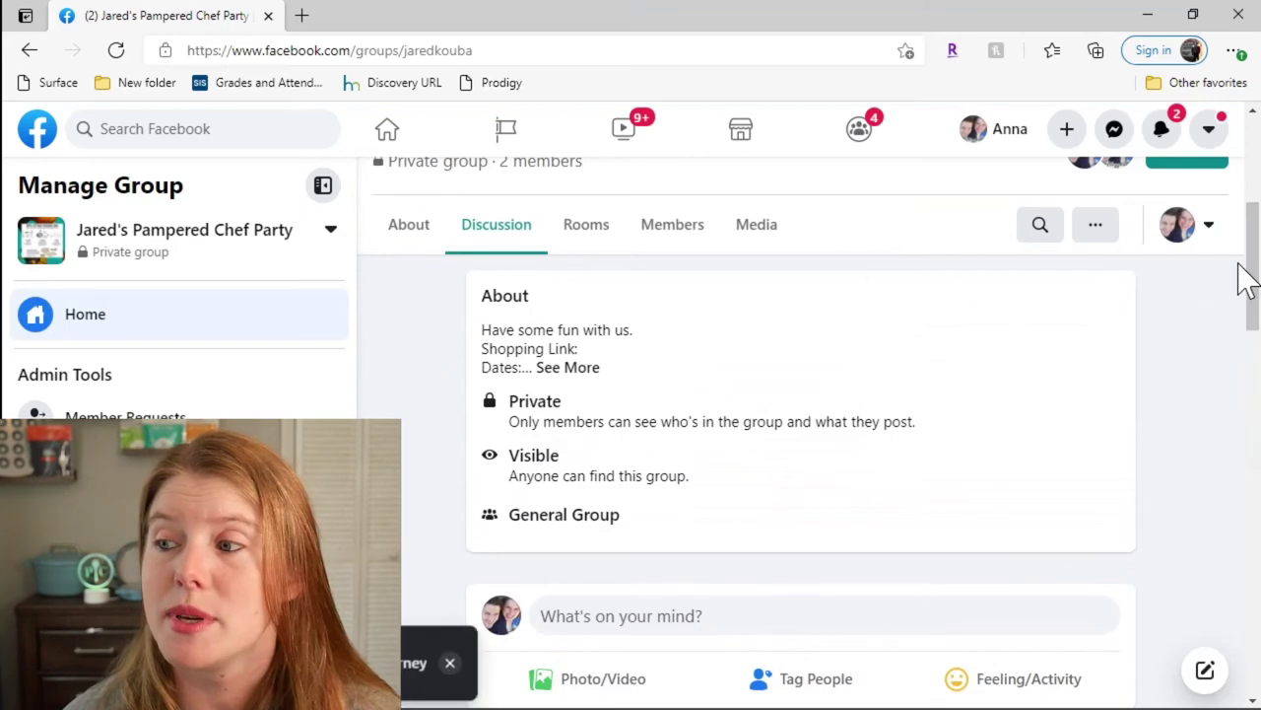
Step: Publish a post from the Page thanking guests, ending with a 'Shopping Link:' line
scroll(1258, 313, down, 1)
scroll(1258, 314, down, 3)
scroll(887, 394, up, 1)
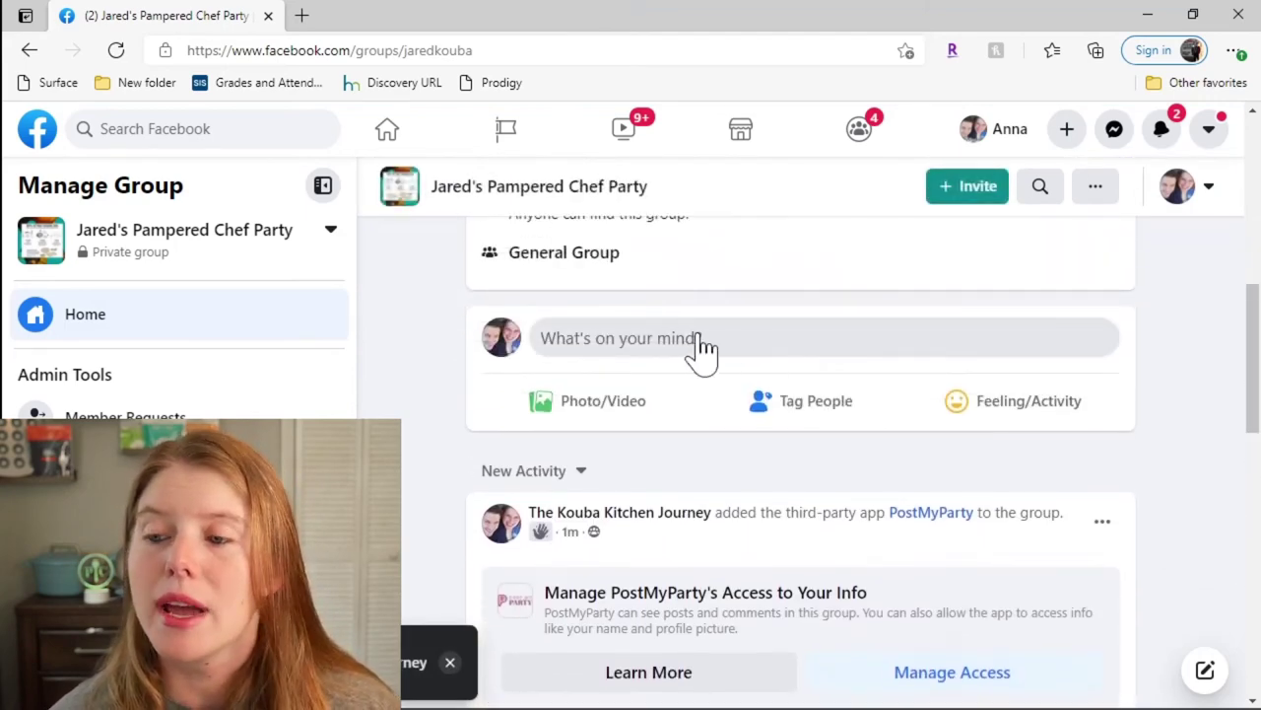
click(699, 351)
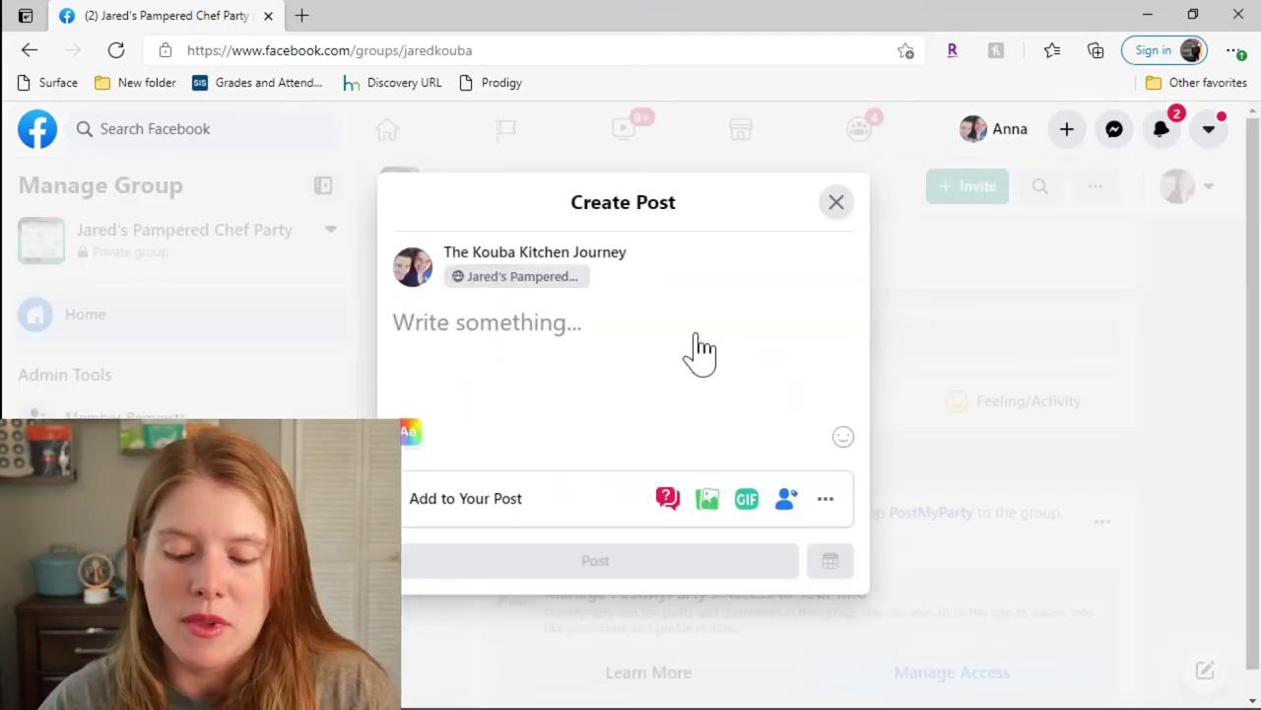
text(Thank you .......... ..... ....)
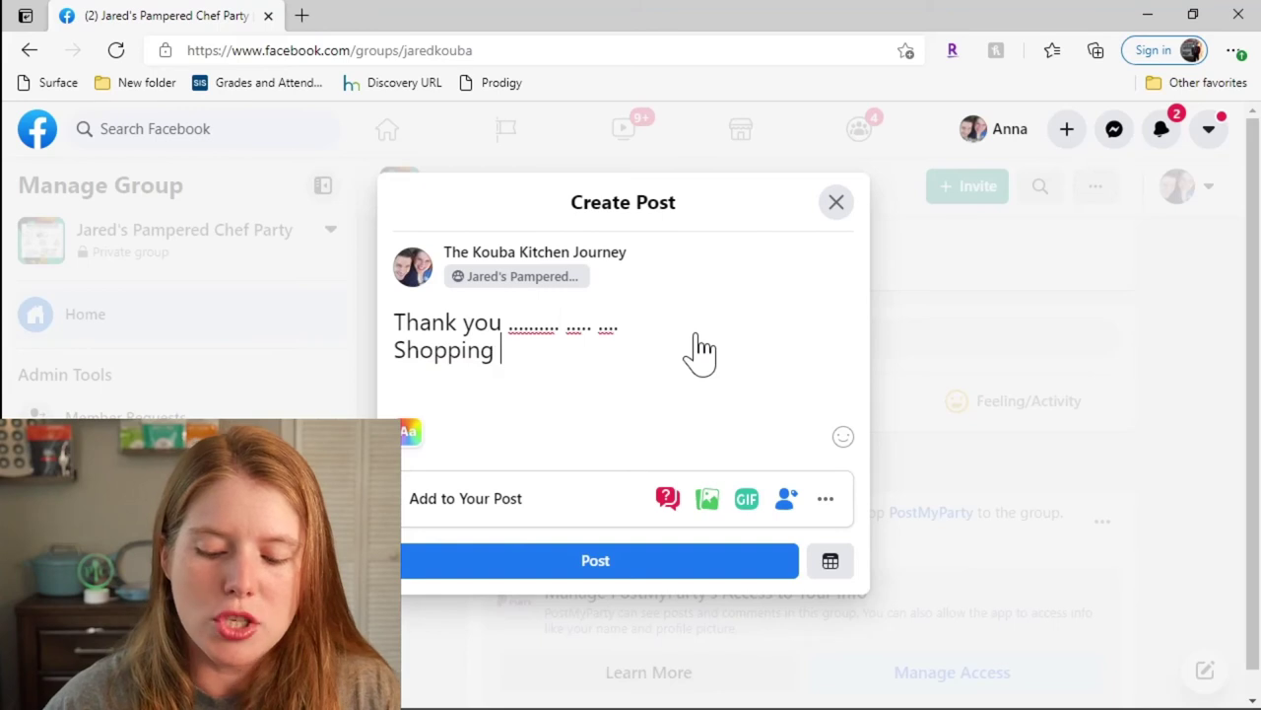
text(Link:)
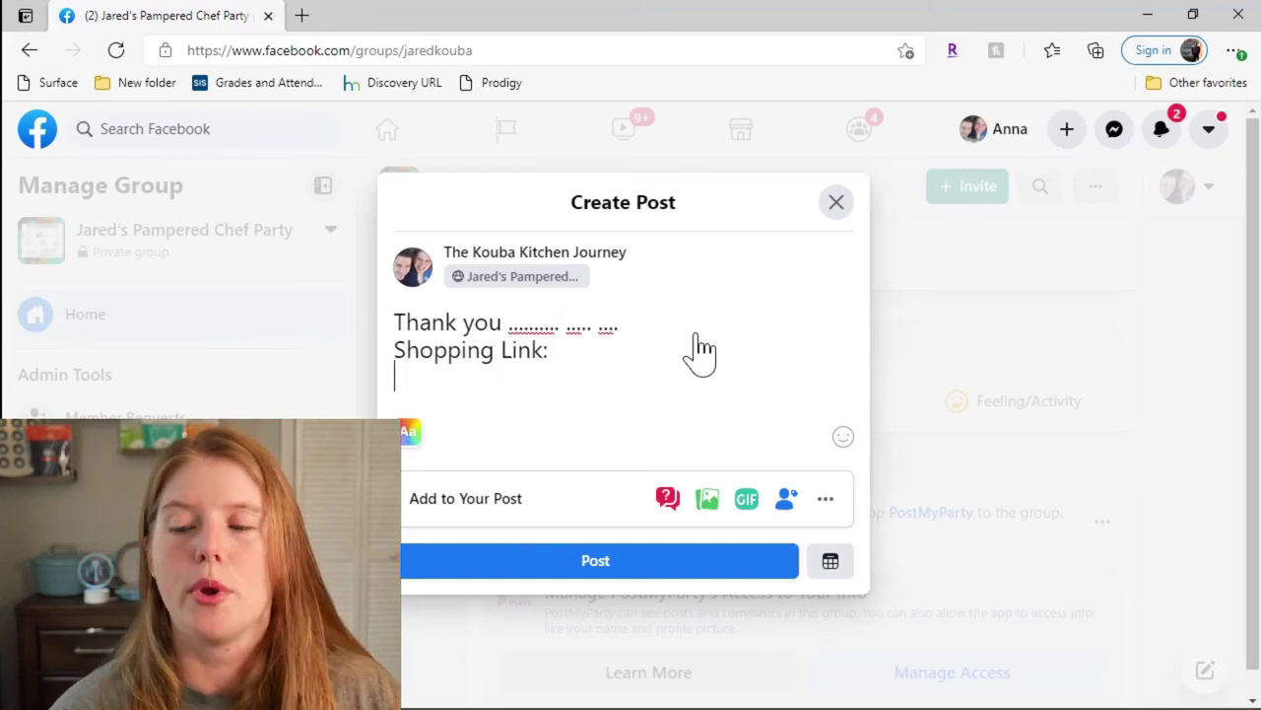
click(641, 560)
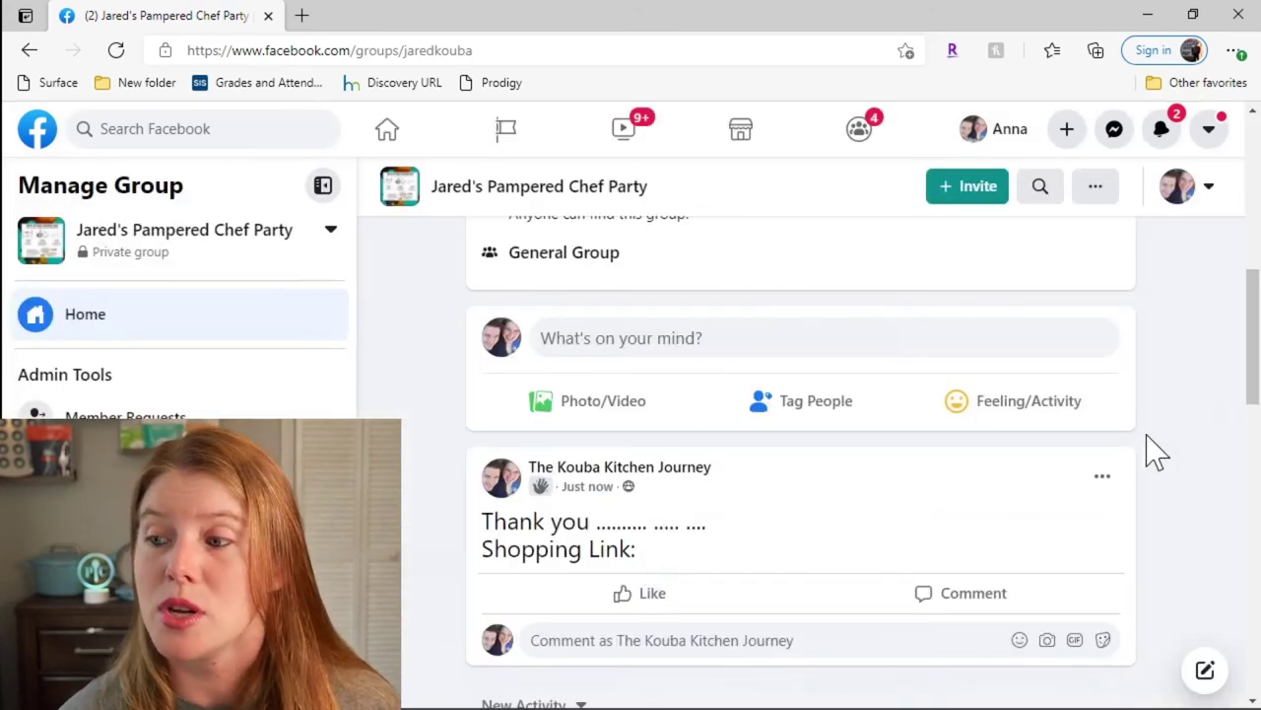
Step: Mark the Page's thank-you post as the group announcement and expand the full About description
click(1104, 480)
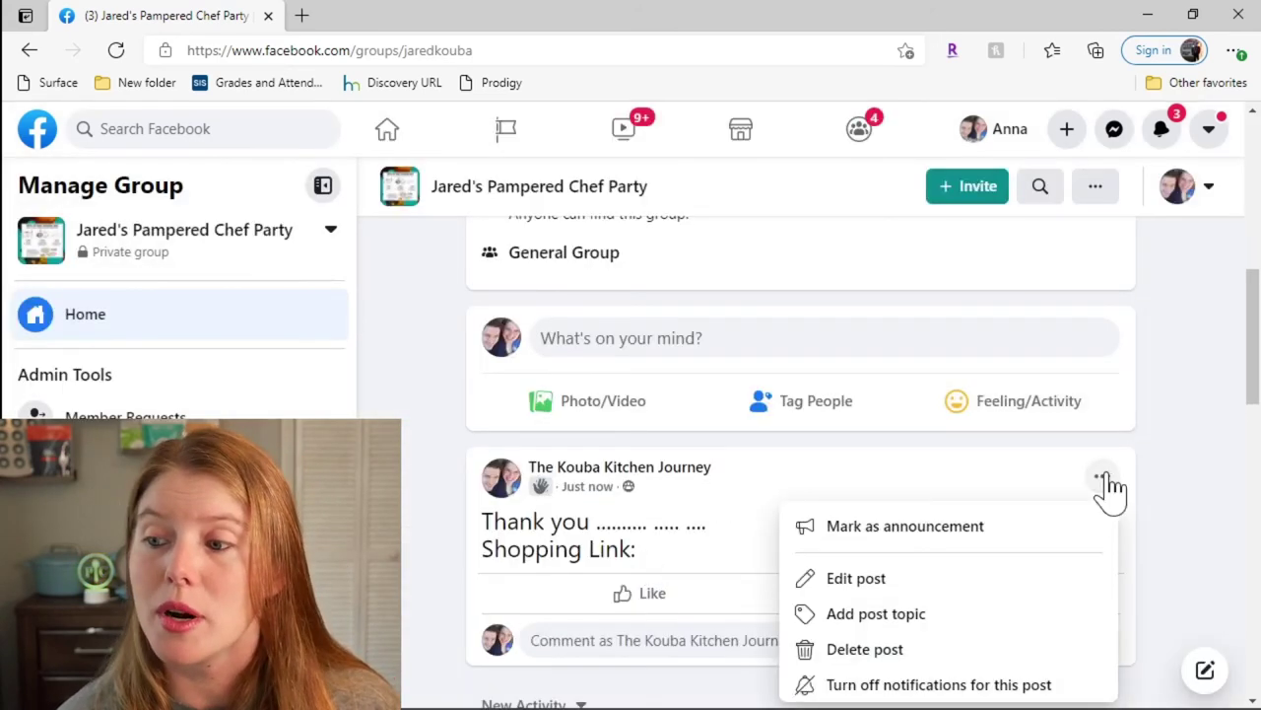
click(993, 541)
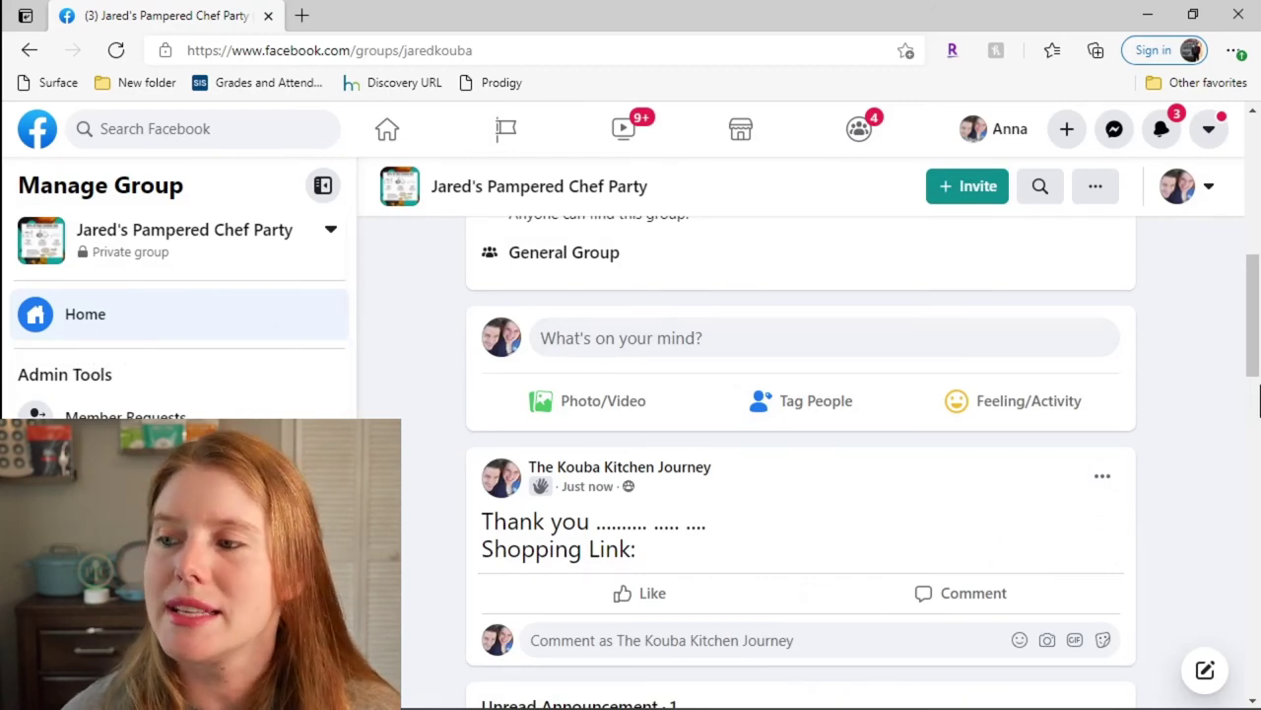
drag(1256, 320, 1248, 226)
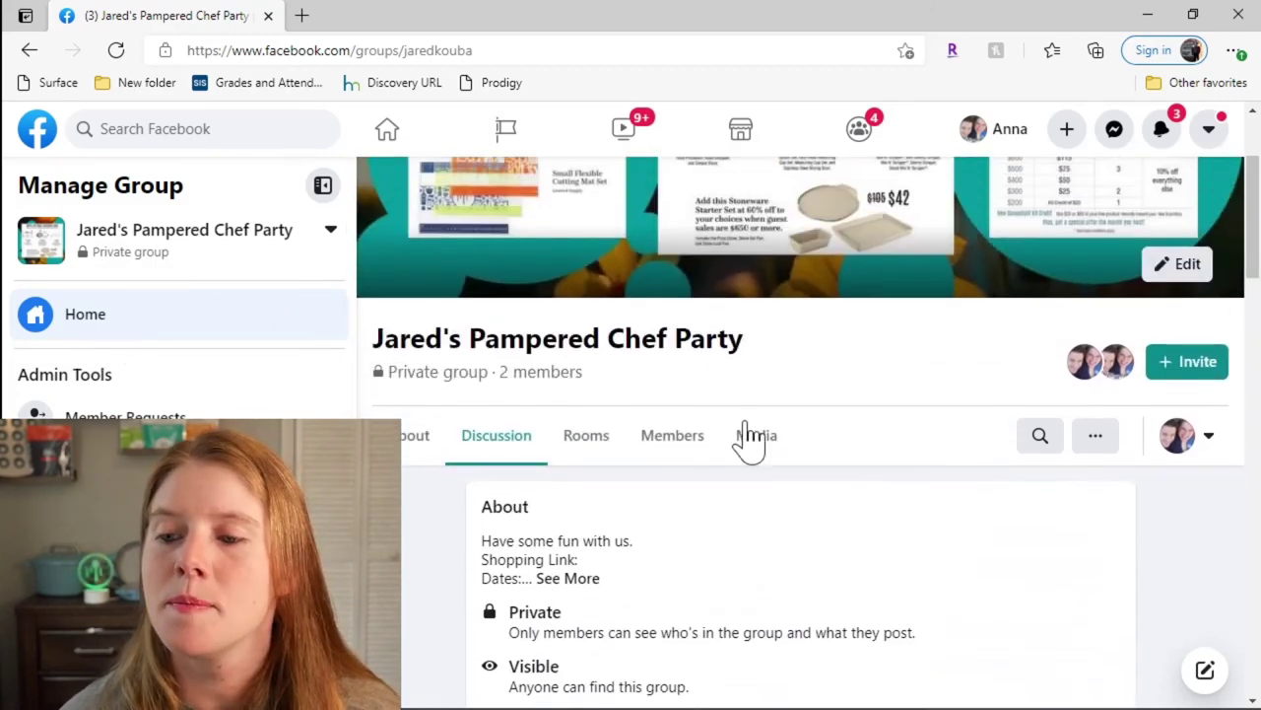
click(567, 578)
drag(1253, 217, 1253, 330)
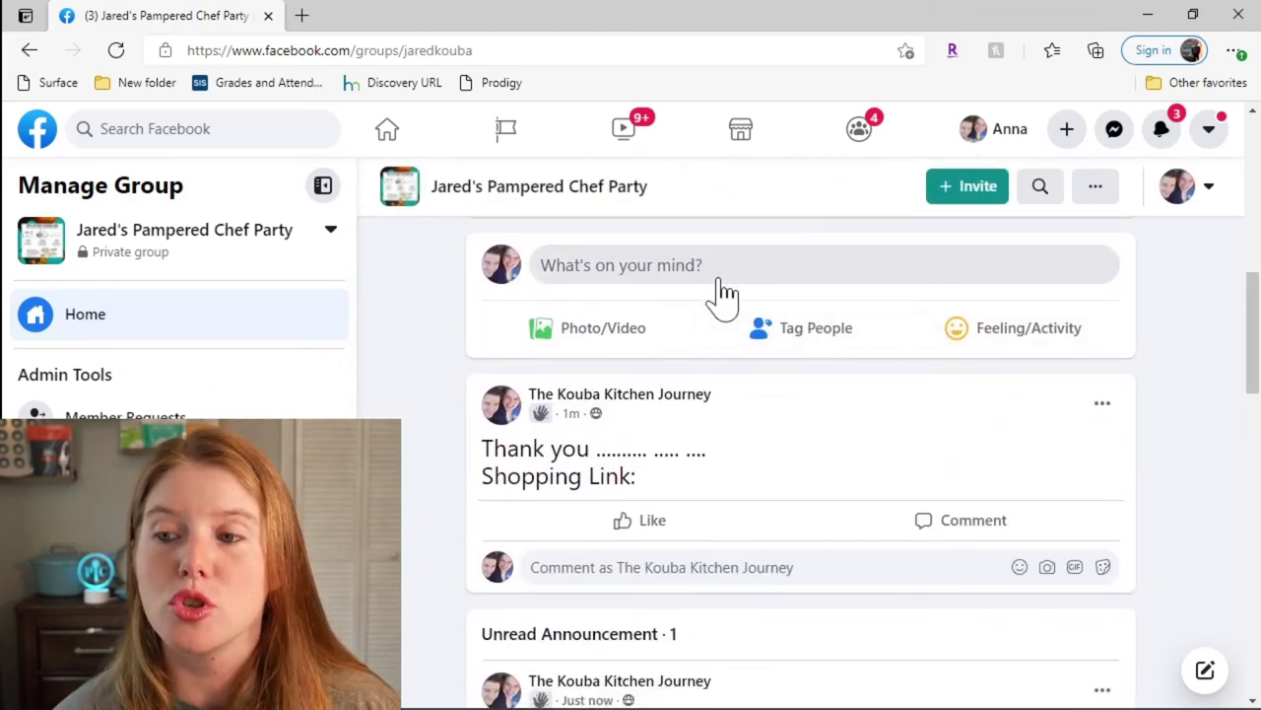